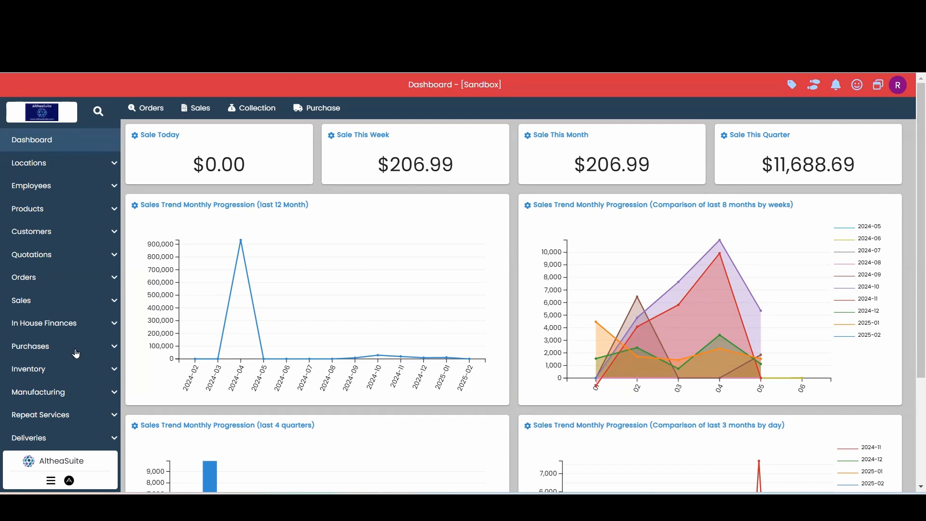
# Open the list of purchase orders
pyautogui.click(73, 348)
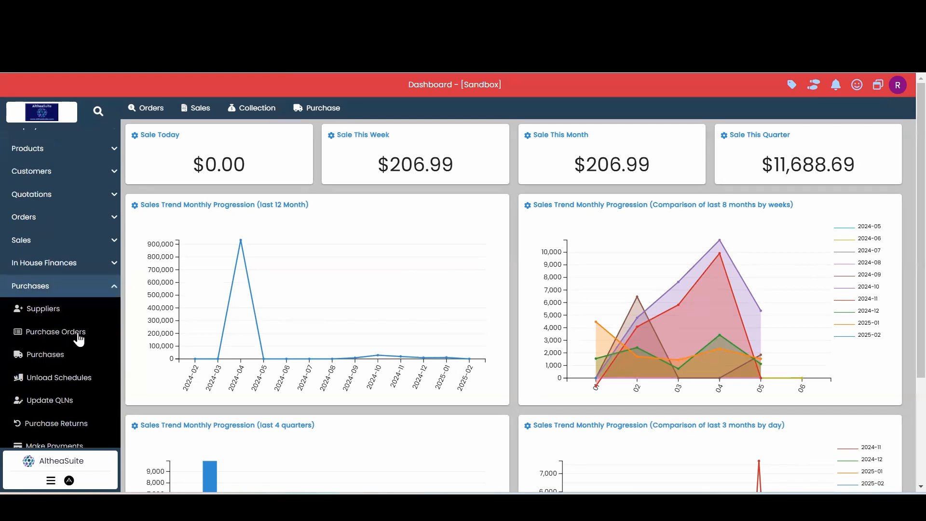
pyautogui.click(94, 338)
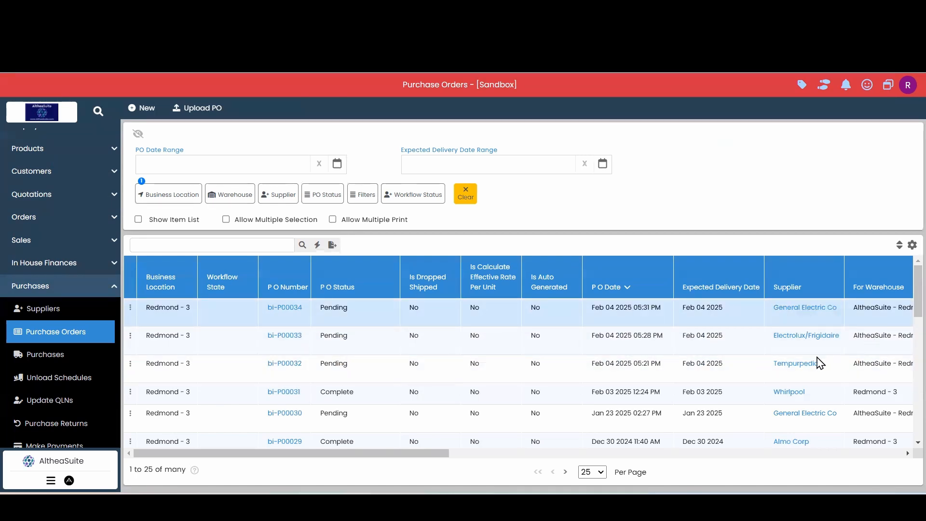
pyautogui.click(432, 365)
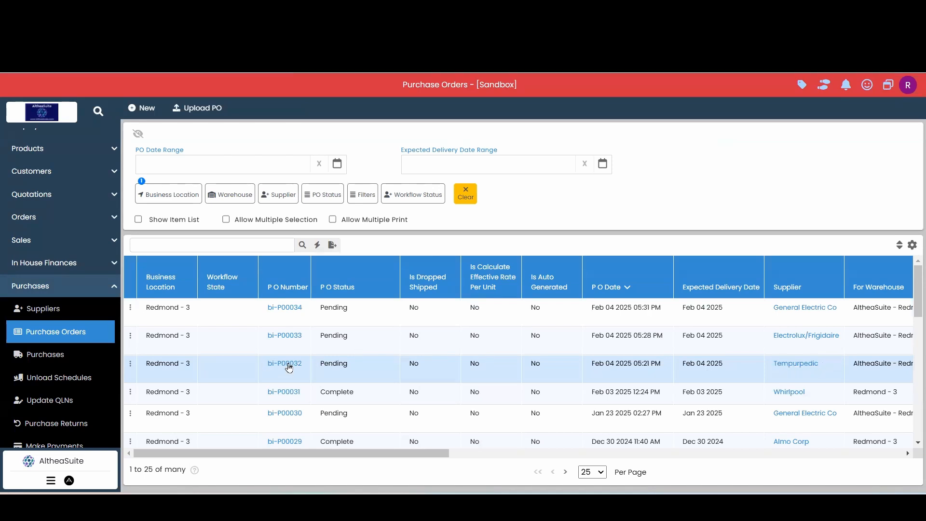
# View the pending Tempurpedic purchase order, review its details and line items, and close it
pyautogui.click(288, 366)
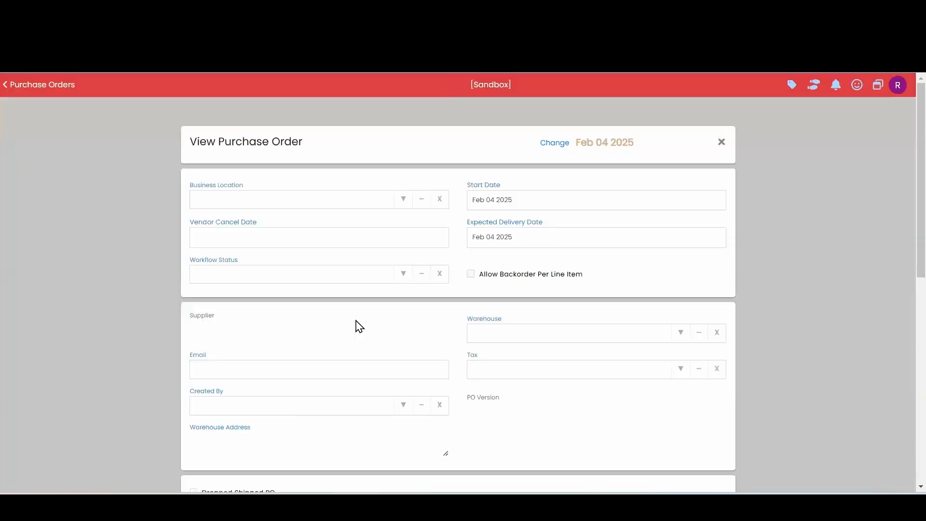
pyautogui.scroll(-6, 357, 326)
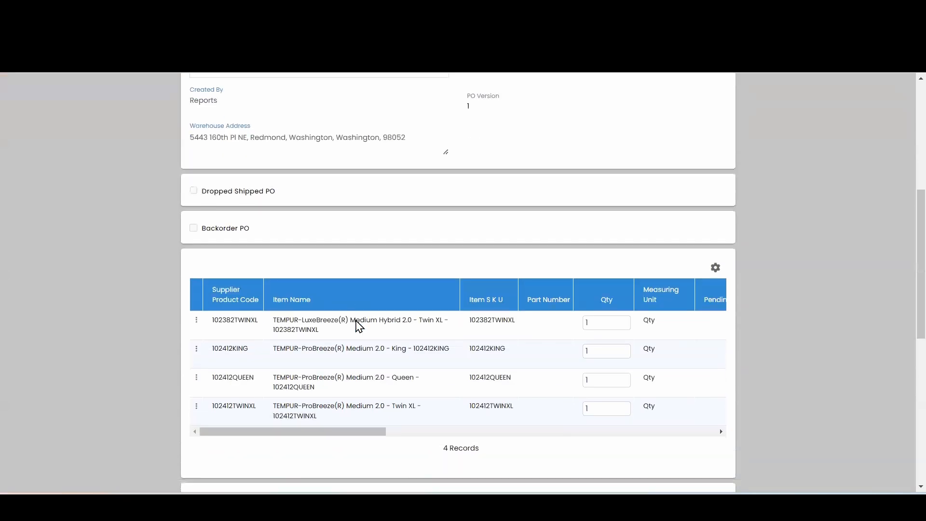
pyautogui.scroll(-1, 573, 370)
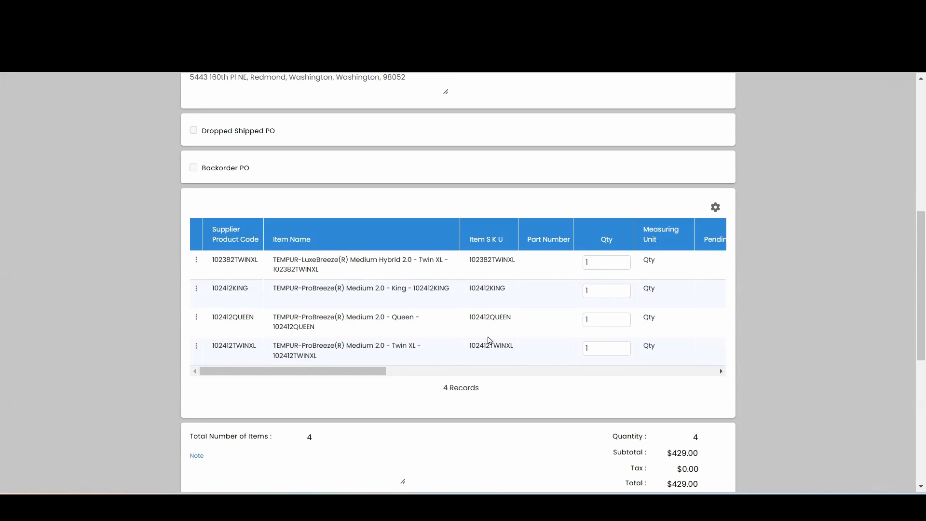
pyautogui.scroll(7, 489, 341)
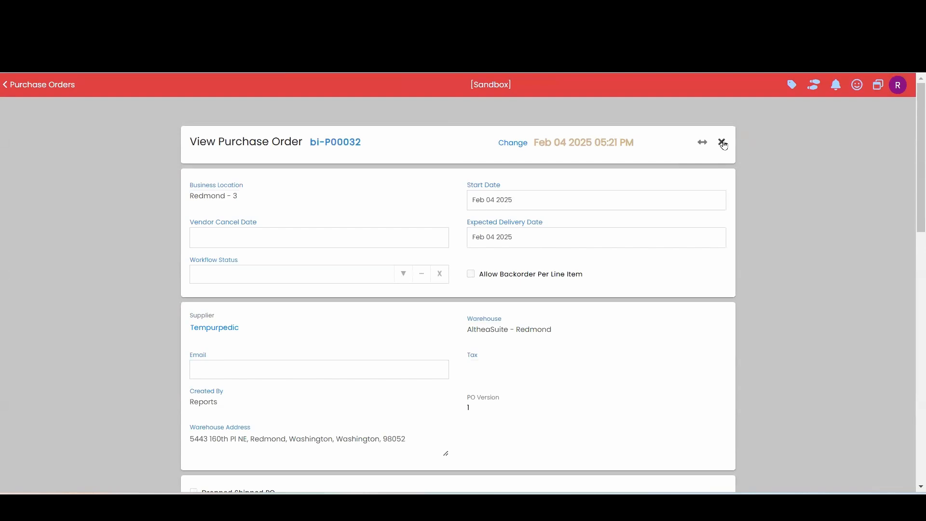
pyautogui.click(722, 140)
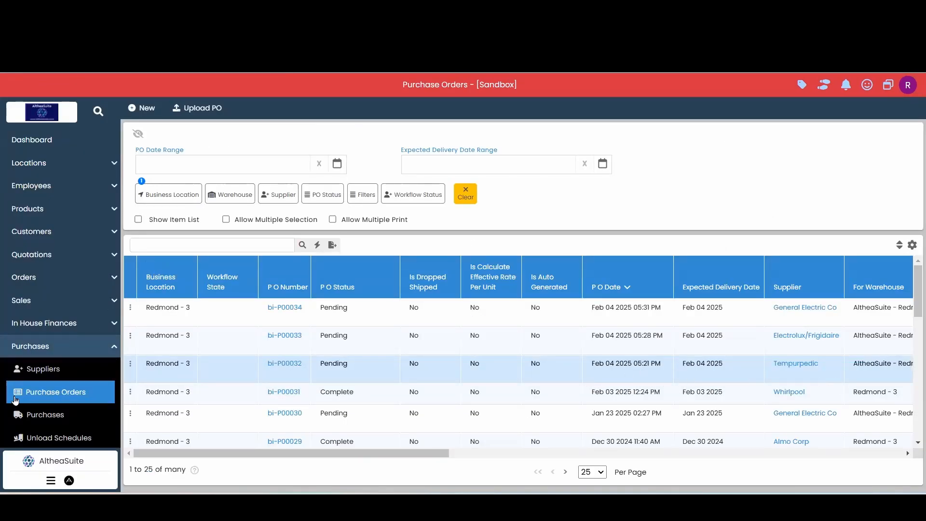
# Create a new unload schedule with AltheaSuite - Redmond as its warehouse
pyautogui.scroll(-1, 62, 380)
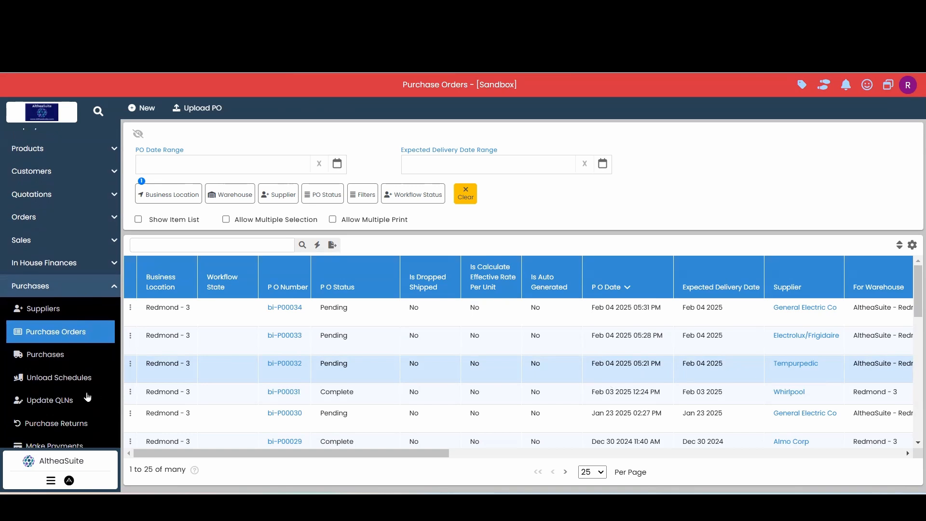
pyautogui.click(78, 386)
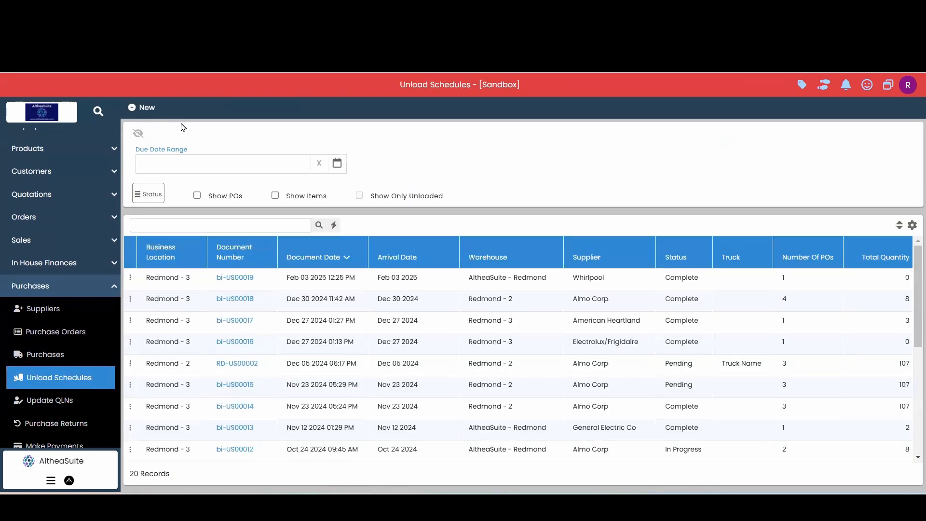
pyautogui.click(145, 108)
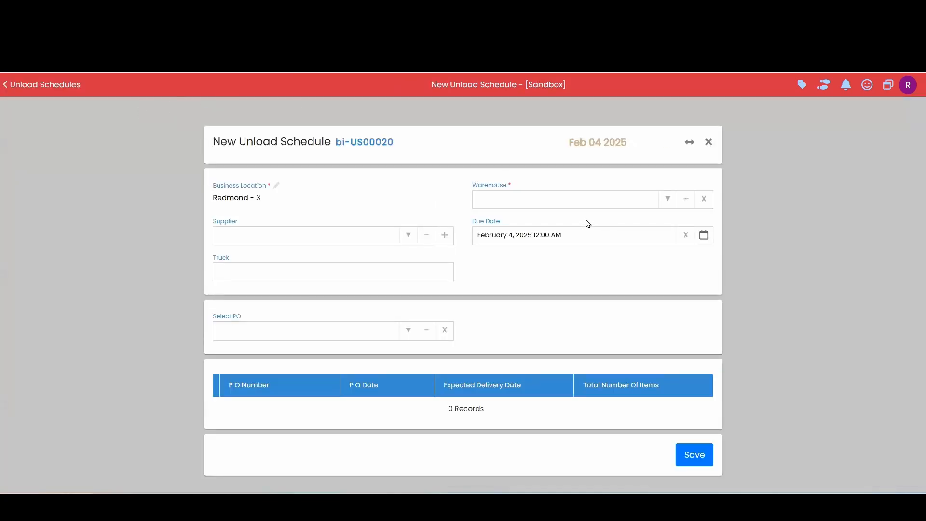
pyautogui.click(669, 200)
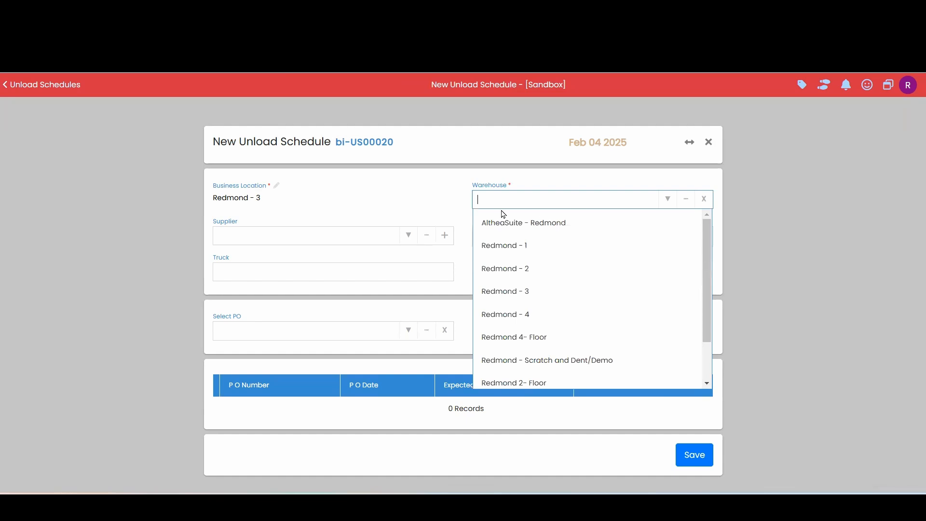
pyautogui.click(598, 230)
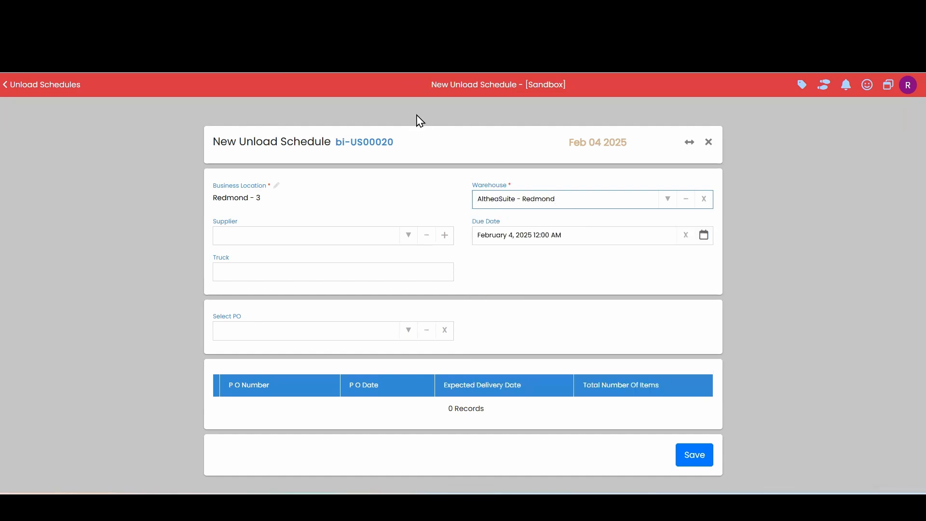
# Set the unload schedule's supplier to Tempurpedic and leave the truck blank
pyautogui.click(381, 237)
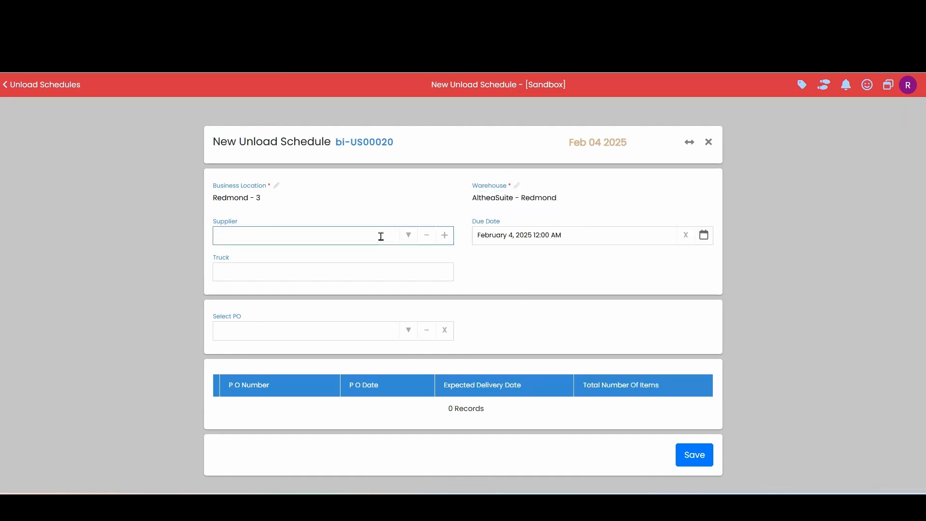
pyautogui.write('tempu')
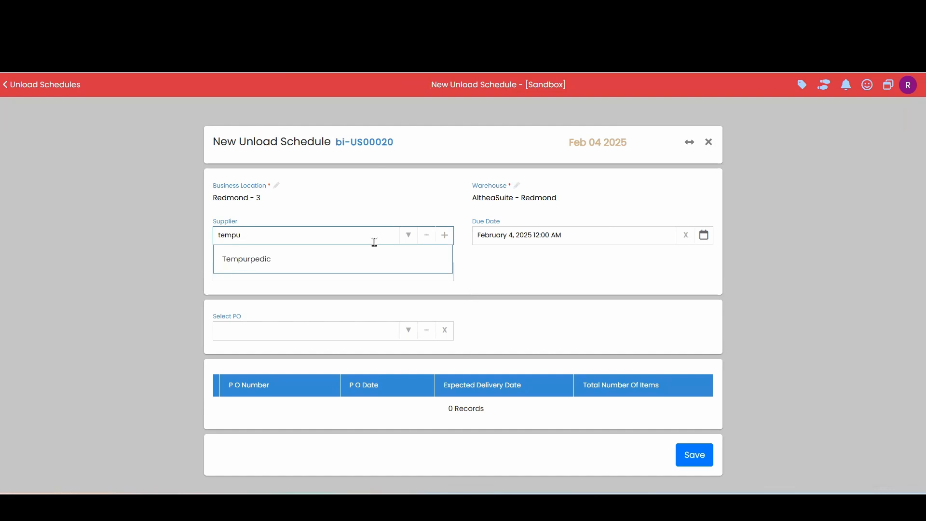
pyautogui.click(371, 256)
pyautogui.click(423, 269)
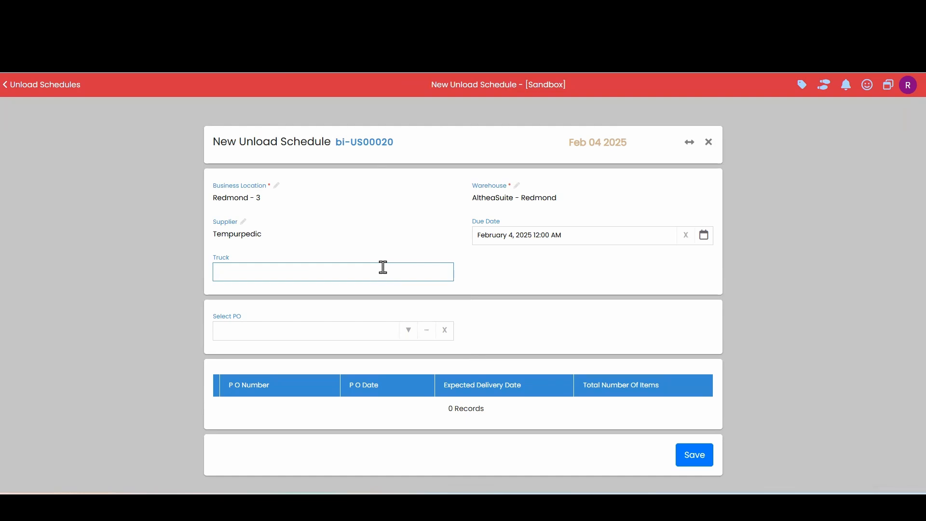
pyautogui.click(537, 302)
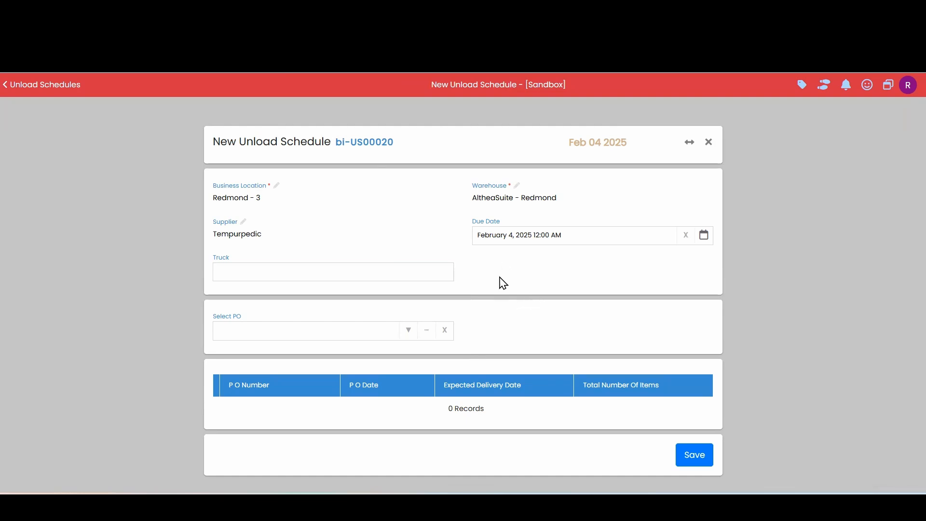
# Add the 04 Feb 2025 Tempurpedic purchase order to the unload schedule and save it
pyautogui.click(408, 332)
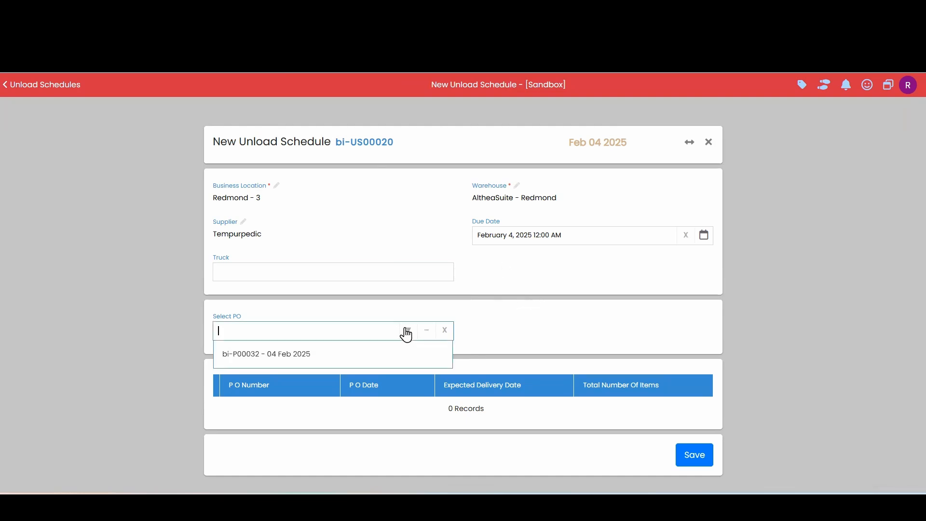
pyautogui.click(292, 362)
pyautogui.click(577, 322)
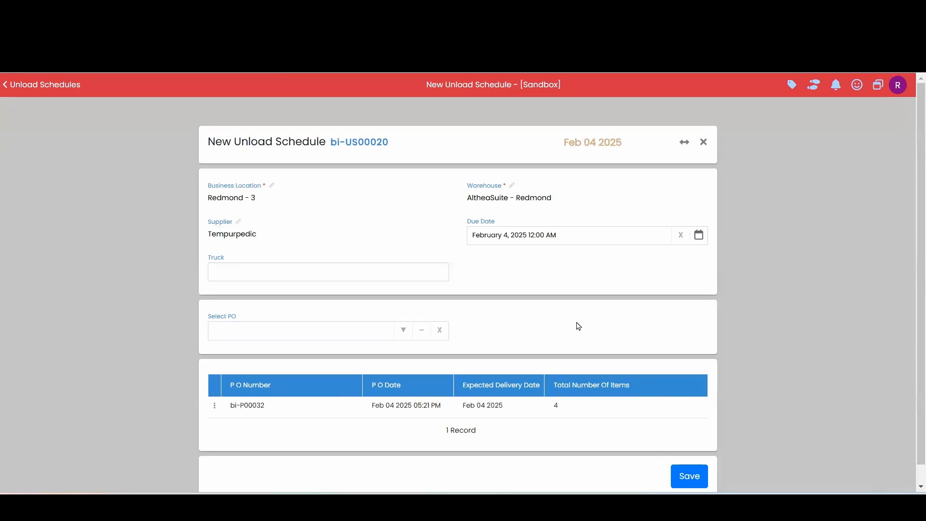
pyautogui.scroll(-1, 577, 324)
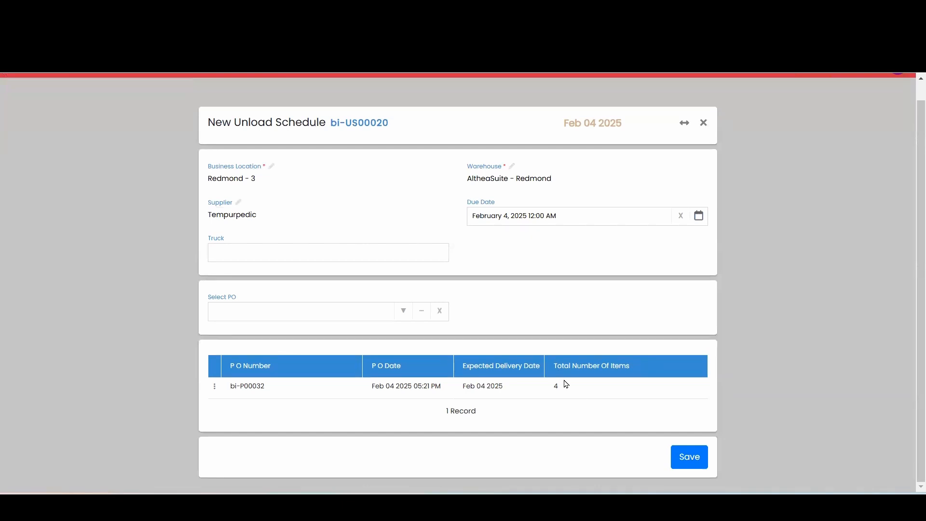
pyautogui.click(685, 465)
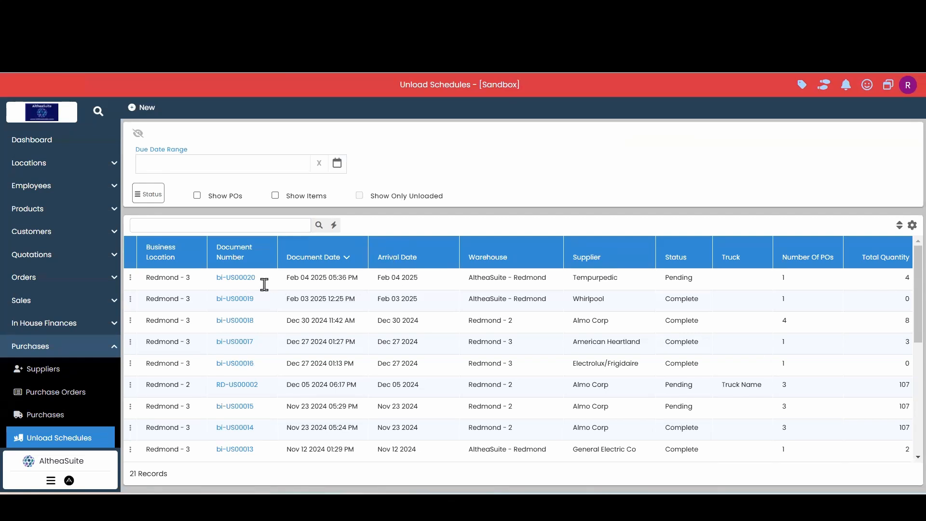
# Start unloading the truck for the pending Tempurpedic schedule and review the items to unload
pyautogui.click(131, 279)
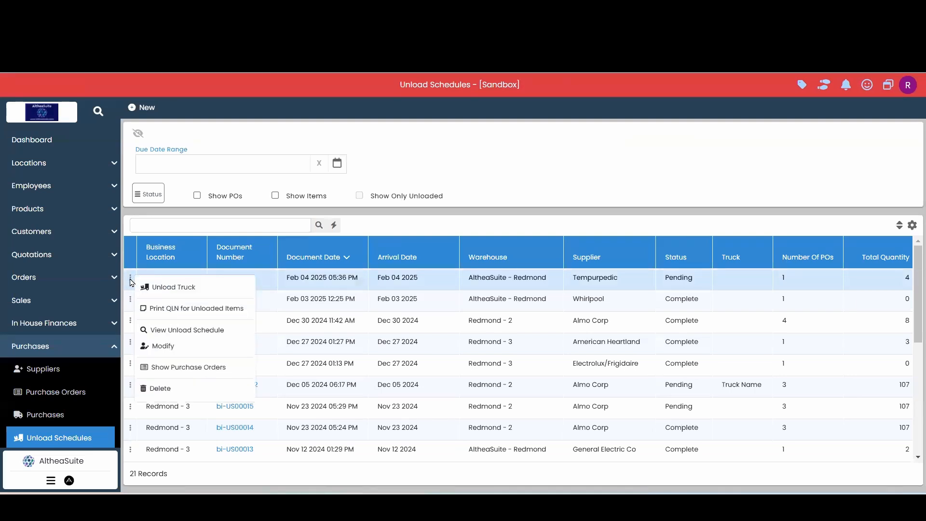
pyautogui.click(182, 289)
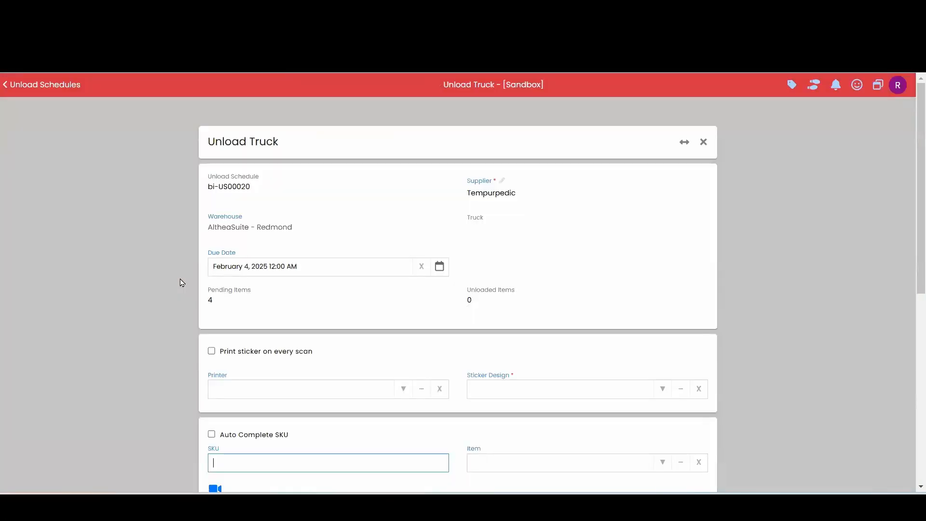
pyautogui.scroll(-6, 182, 283)
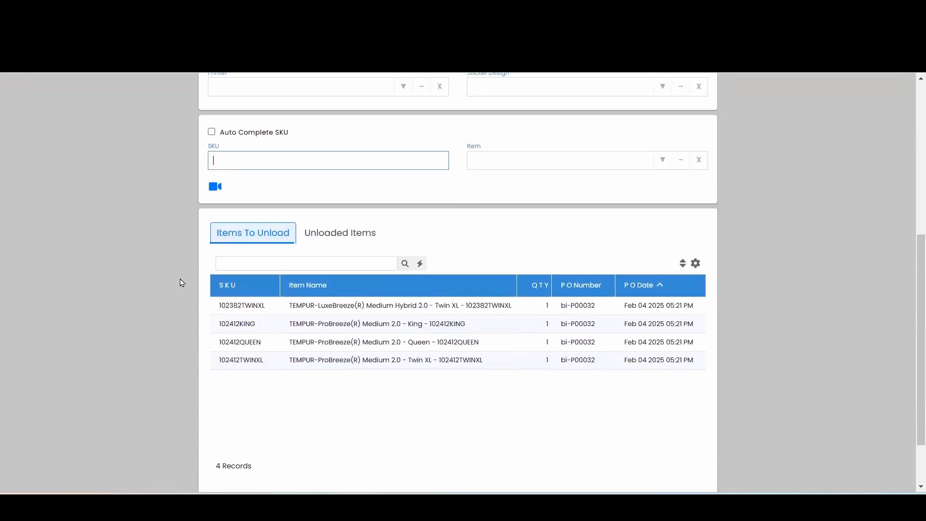
pyautogui.scroll(-1, 182, 283)
pyautogui.scroll(1, 403, 355)
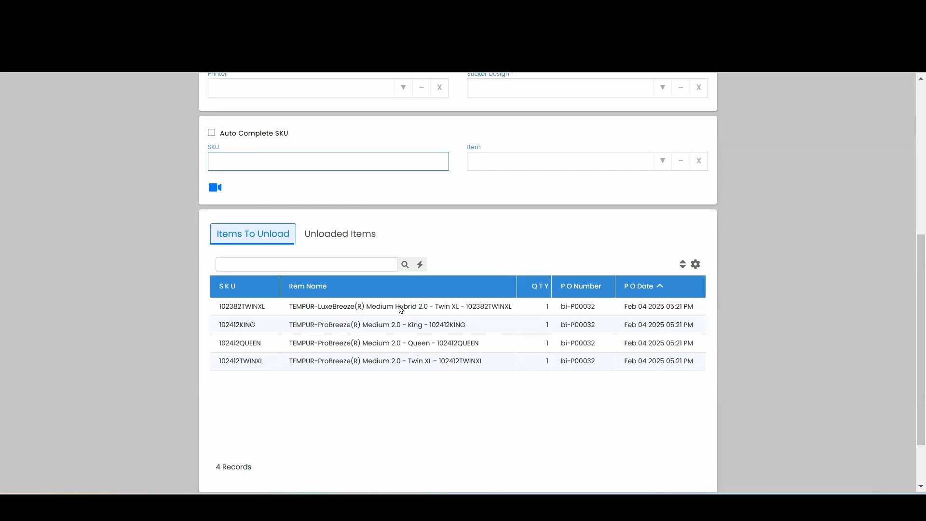
# Unload the item with SKU 102382TWINXL and check the list of unloaded items
pyautogui.moveTo(265, 309); pyautogui.dragTo(222, 315)
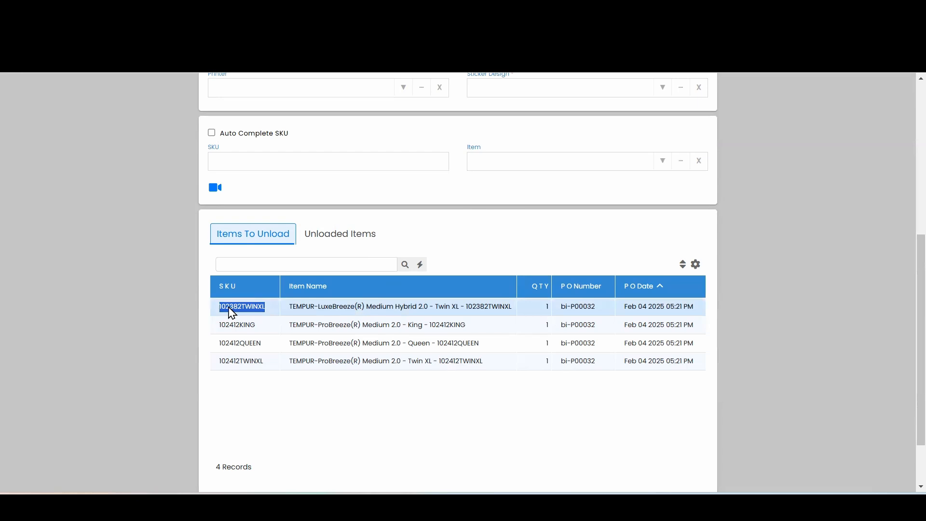
pyautogui.moveTo(246, 309); pyautogui.dragTo(265, 161)
pyautogui.click(255, 157)
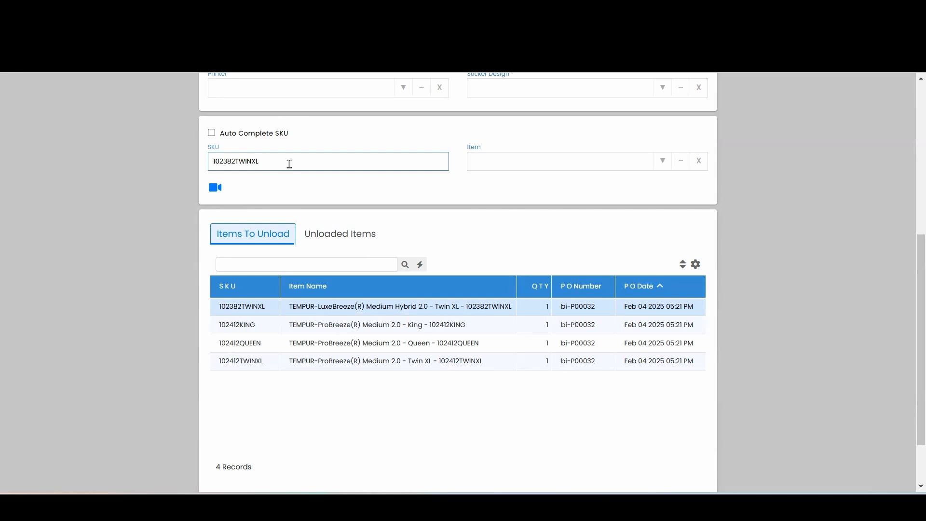
pyautogui.press('Return')
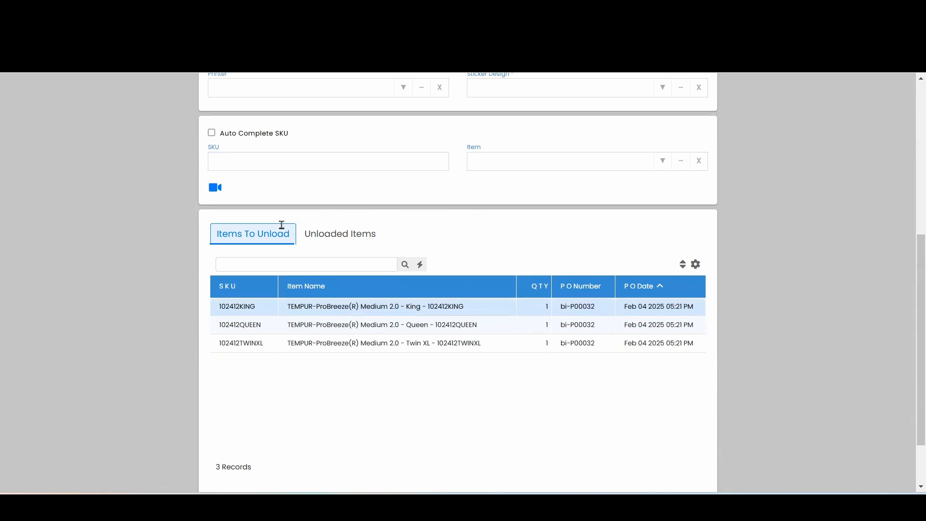
pyautogui.click(335, 237)
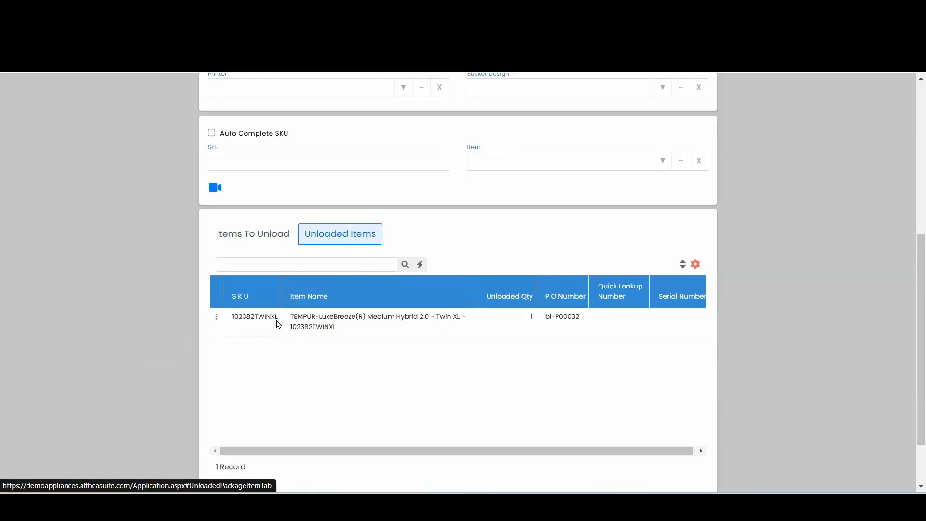
pyautogui.click(243, 236)
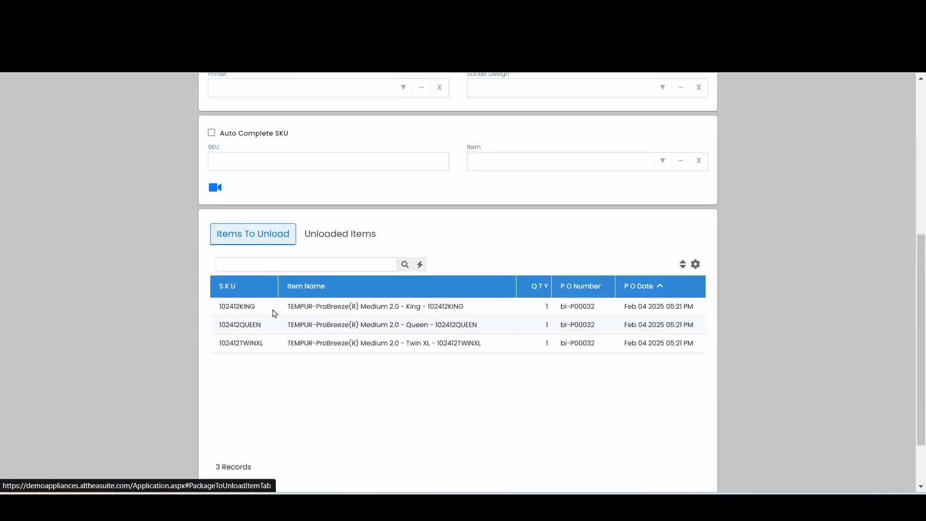
# Unload the King and Queen mattresses by entering SKUs 102412KING and 102412QUEEN one after the other
pyautogui.moveTo(255, 312); pyautogui.dragTo(281, 159)
pyautogui.click(282, 160)
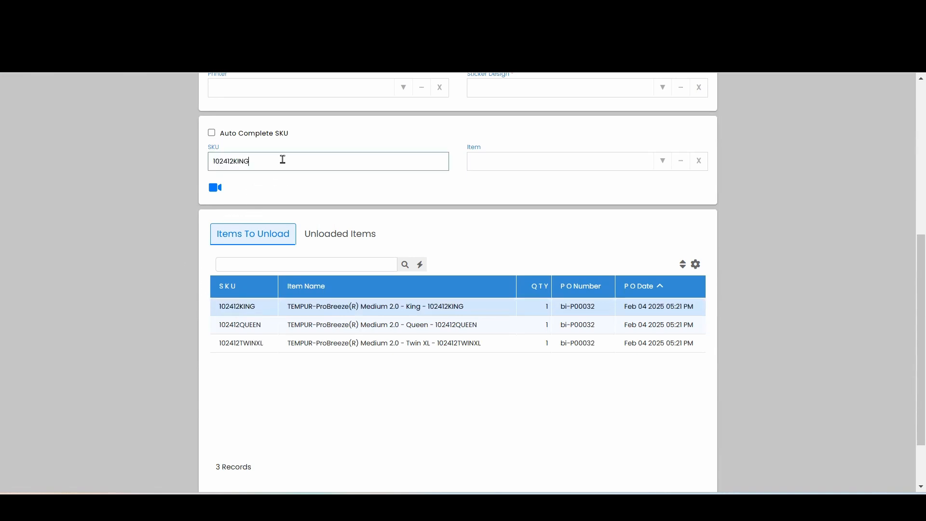
pyautogui.press('Return')
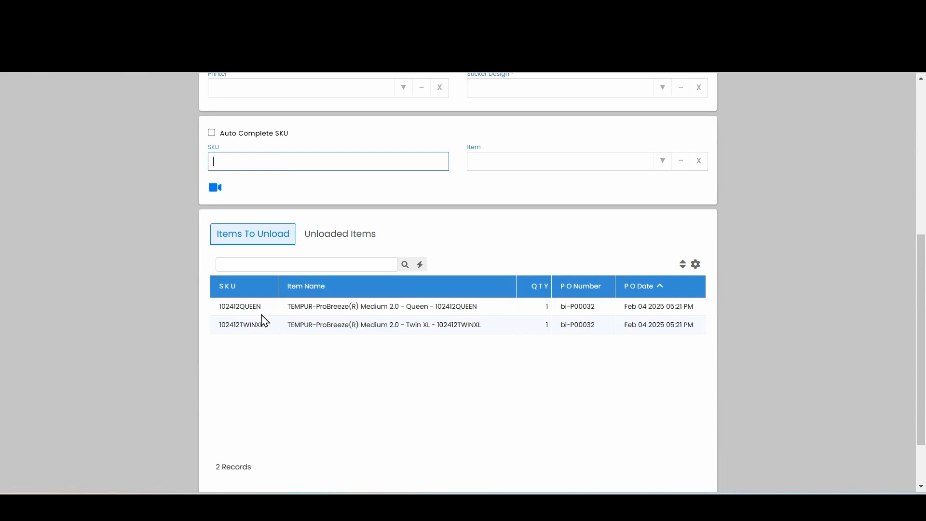
pyautogui.moveTo(261, 311); pyautogui.dragTo(286, 164)
pyautogui.click(285, 161)
pyautogui.press('Return')
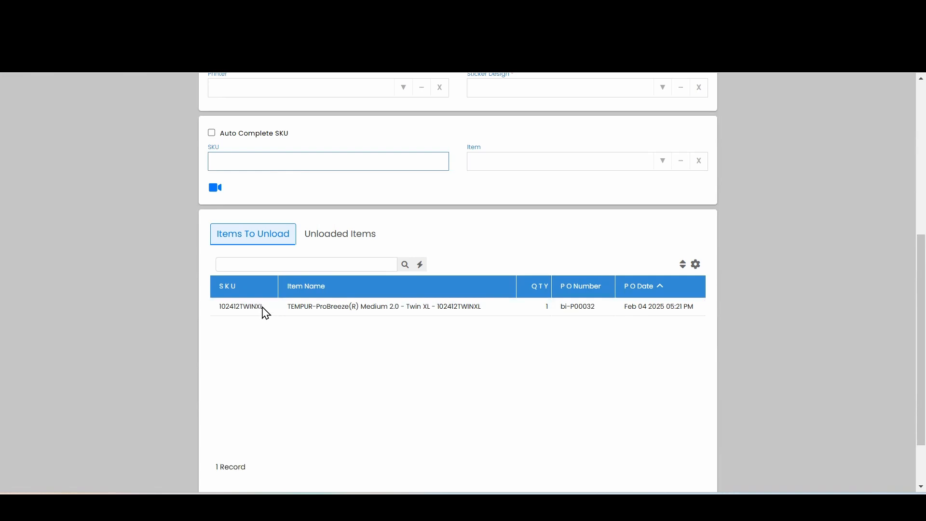
# Unload the ProBreeze Twin XL mattress by entering SKU 102412TWINXL
pyautogui.moveTo(262, 310); pyautogui.dragTo(218, 310)
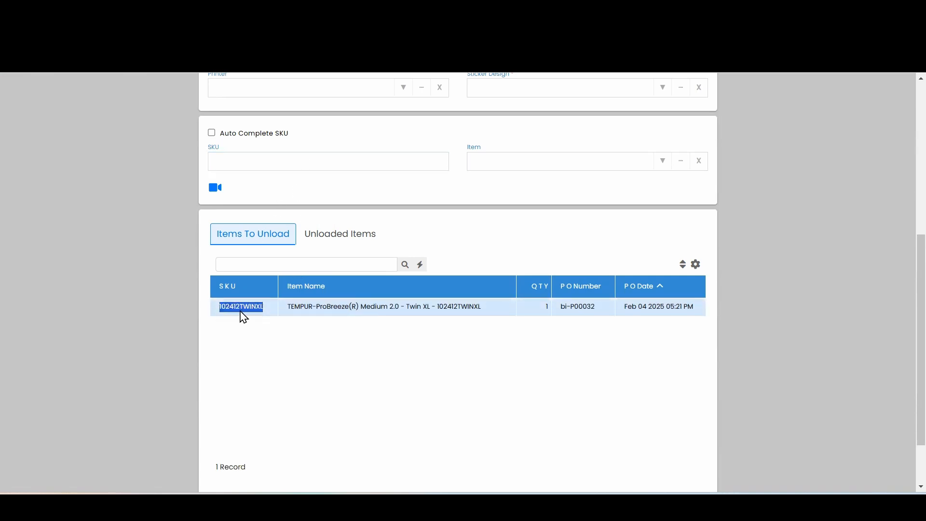
pyautogui.moveTo(243, 311); pyautogui.dragTo(280, 160)
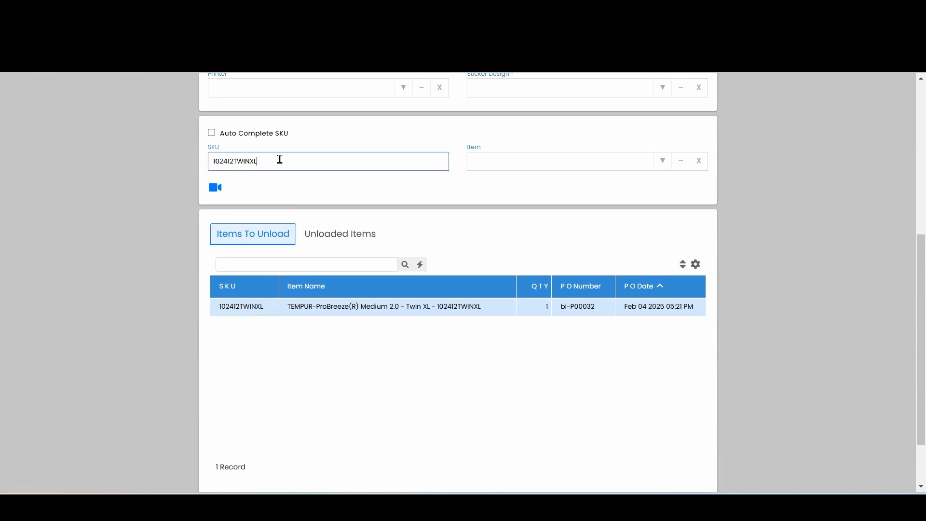
pyautogui.press('Return')
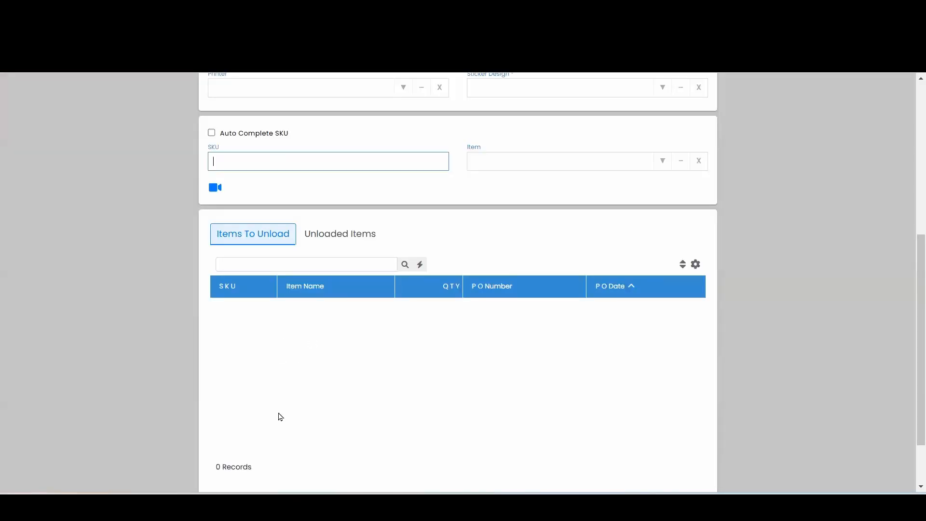
pyautogui.scroll(-1, 275, 338)
pyautogui.scroll(-1, 332, 307)
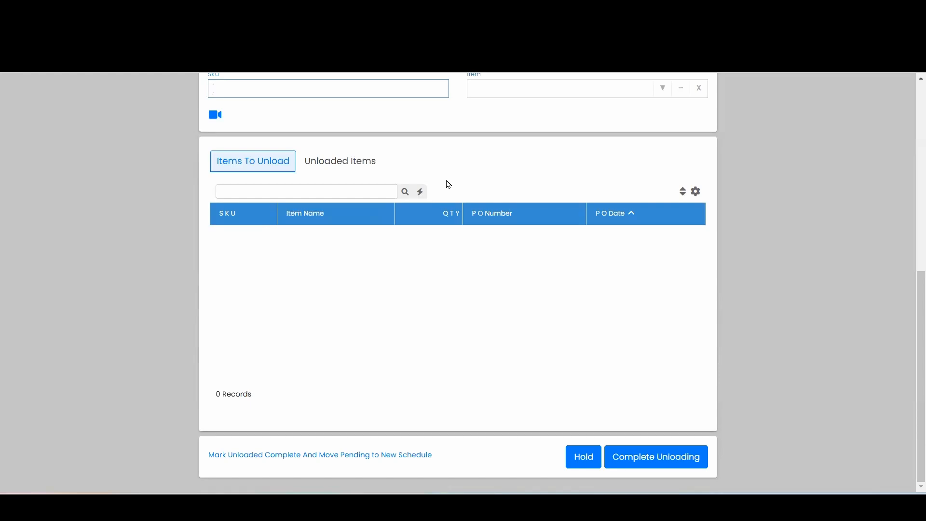
# Undo the unloading of the item with SKU 102382TWINXL in the list of unloaded items
pyautogui.click(349, 166)
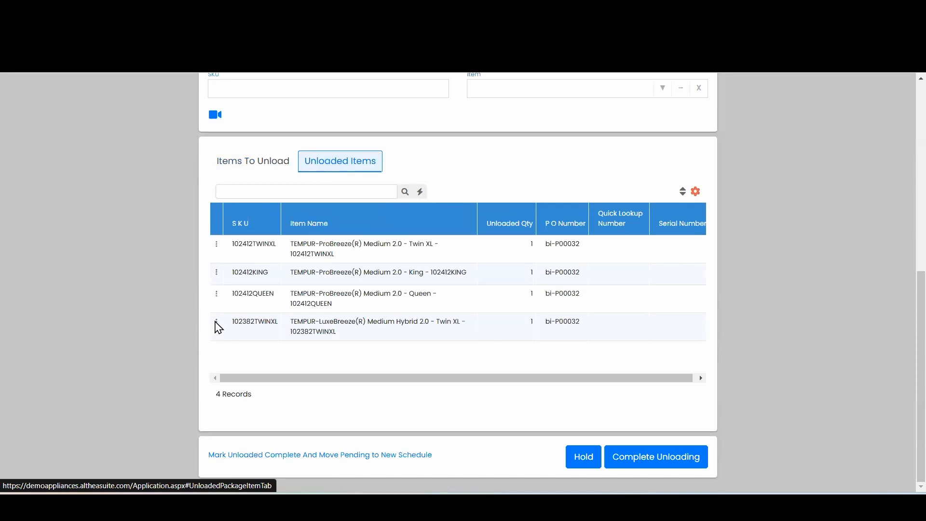
pyautogui.click(216, 322)
pyautogui.click(256, 335)
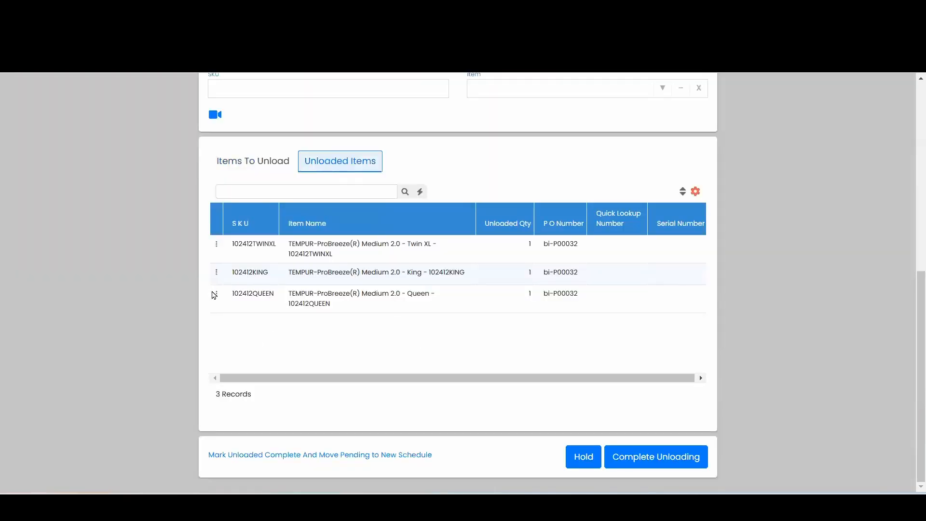
pyautogui.click(215, 295)
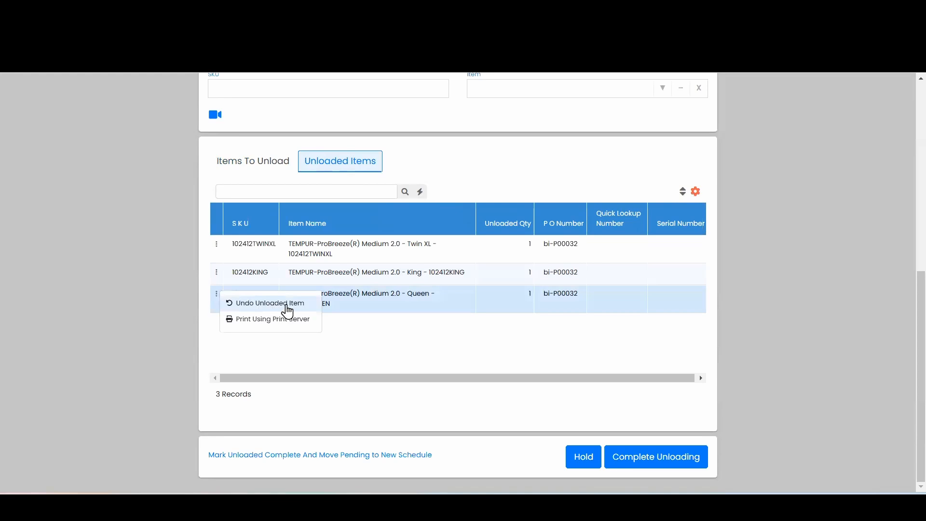
# Compare the pending and unloaded items, and mark the unloaded ones complete while moving the pending item to a new schedule
pyautogui.click(265, 164)
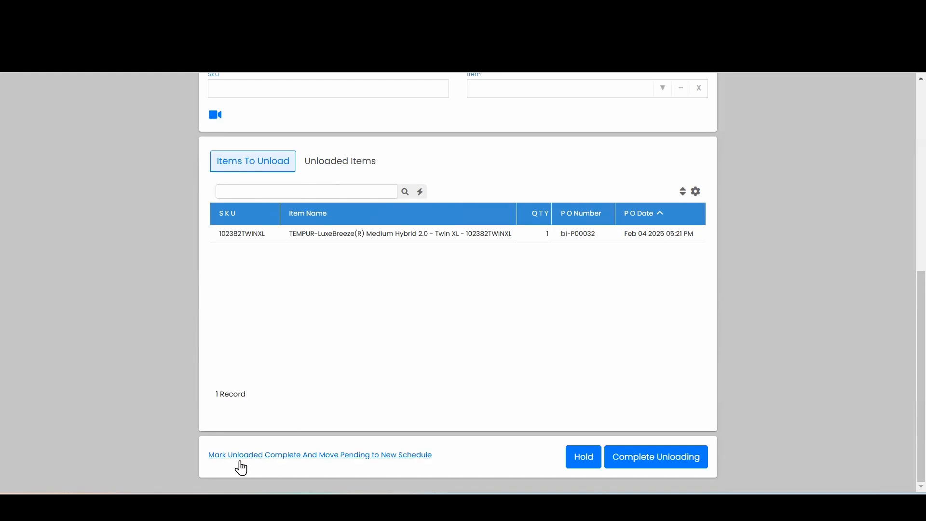
pyautogui.click(342, 161)
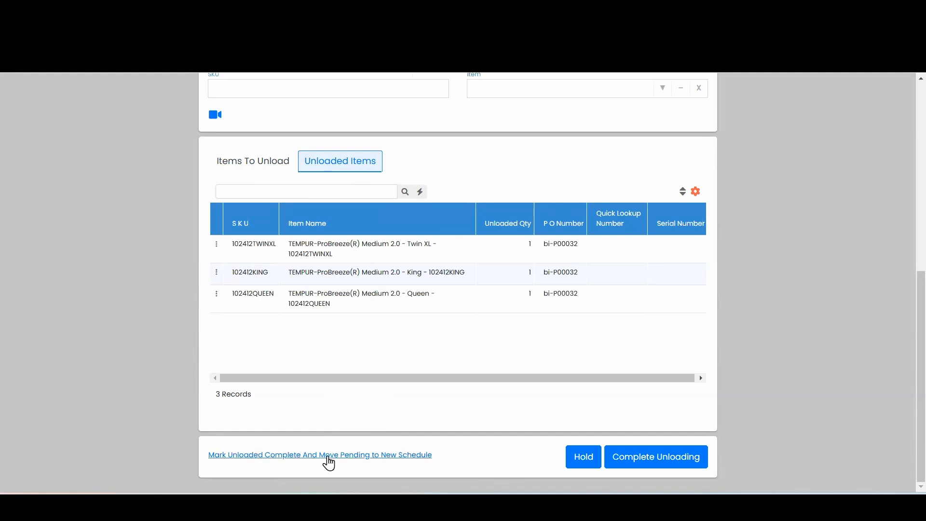
pyautogui.click(249, 160)
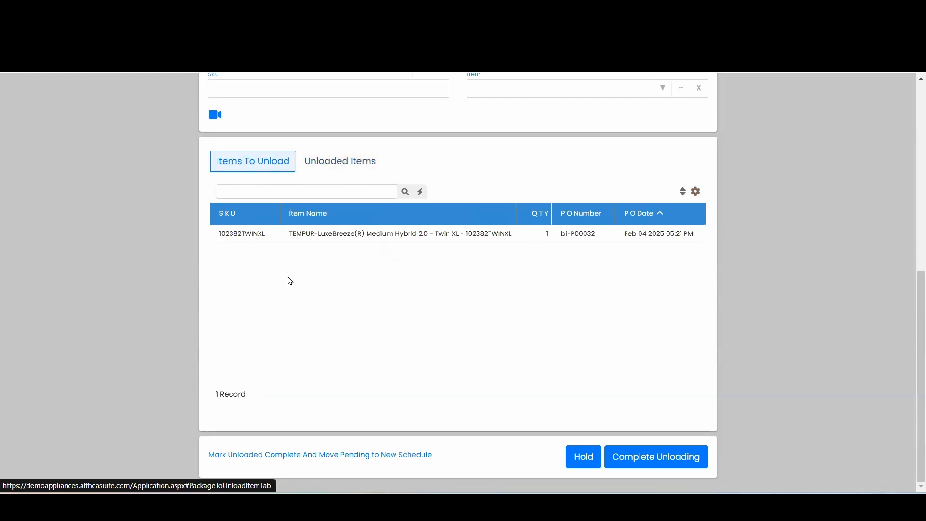
pyautogui.click(304, 457)
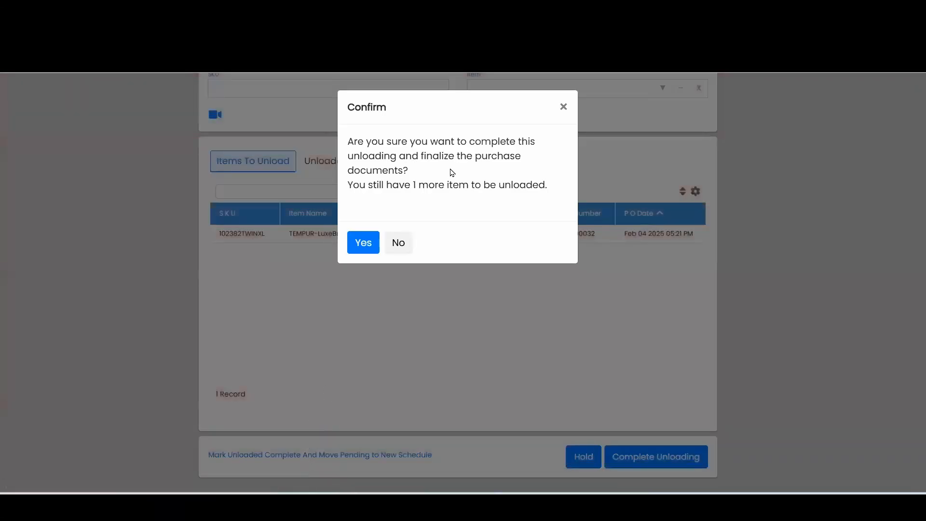
pyautogui.click(363, 243)
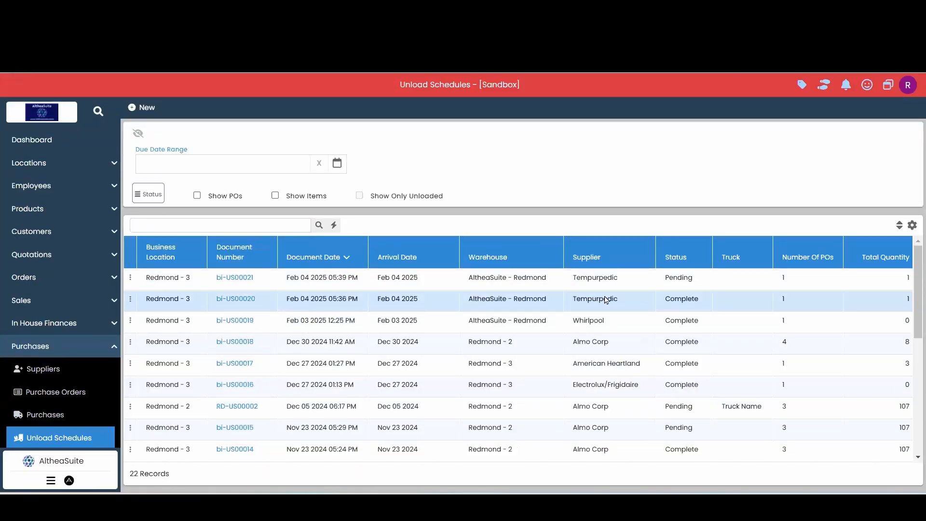
# Start unloading the truck for the new pending Tempurpedic schedule and review its items to unload
pyautogui.click(513, 282)
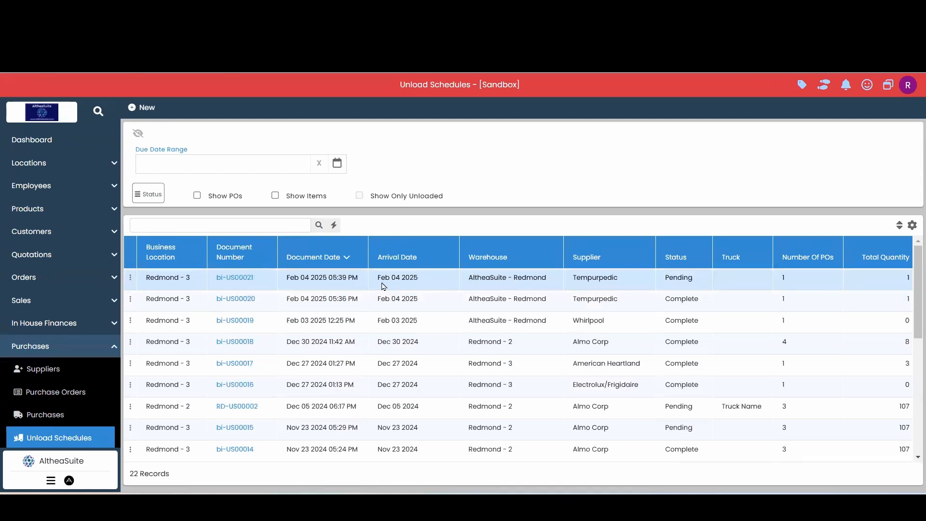
pyautogui.click(130, 278)
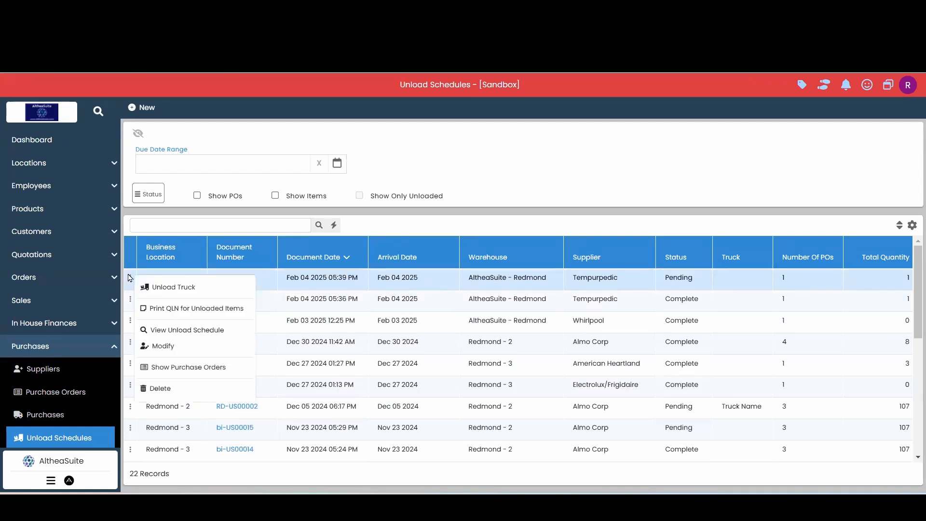
pyautogui.click(171, 288)
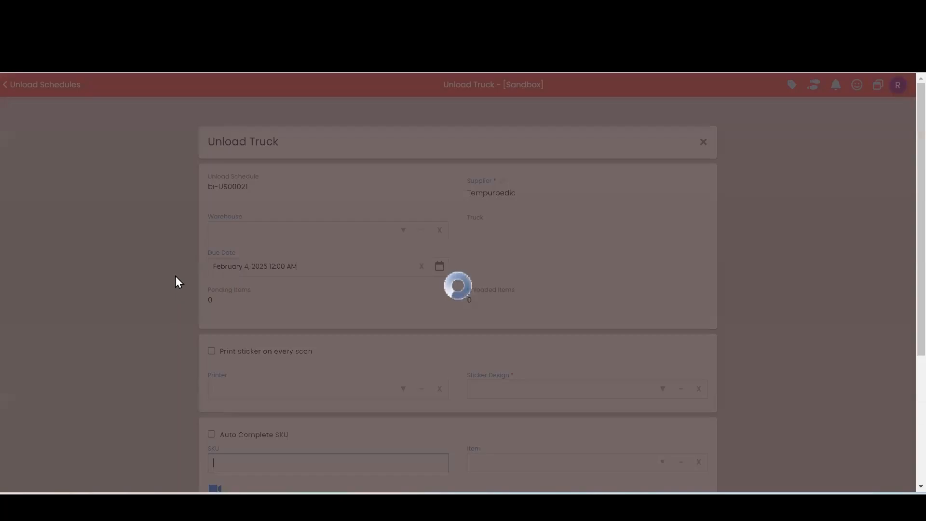
pyautogui.scroll(-5, 333, 241)
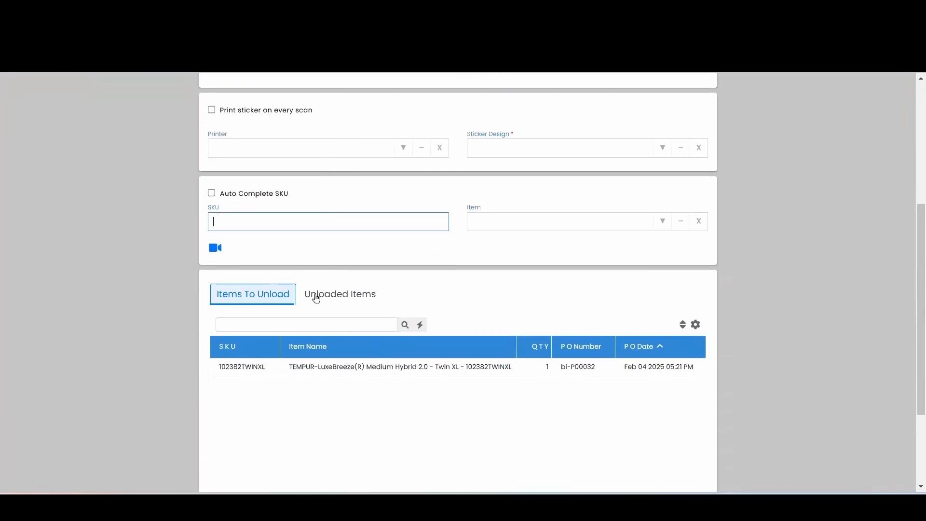
pyautogui.scroll(-1, 196, 305)
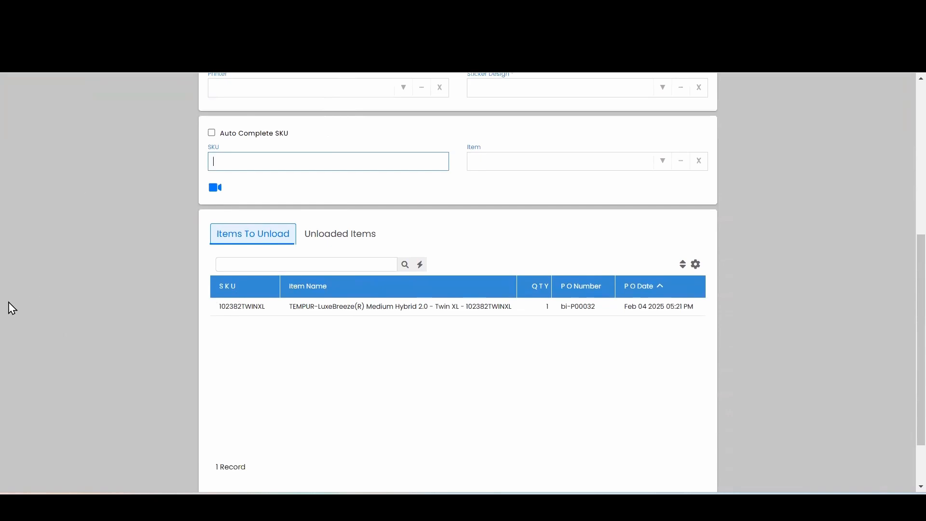
pyautogui.scroll(4, 320, 133)
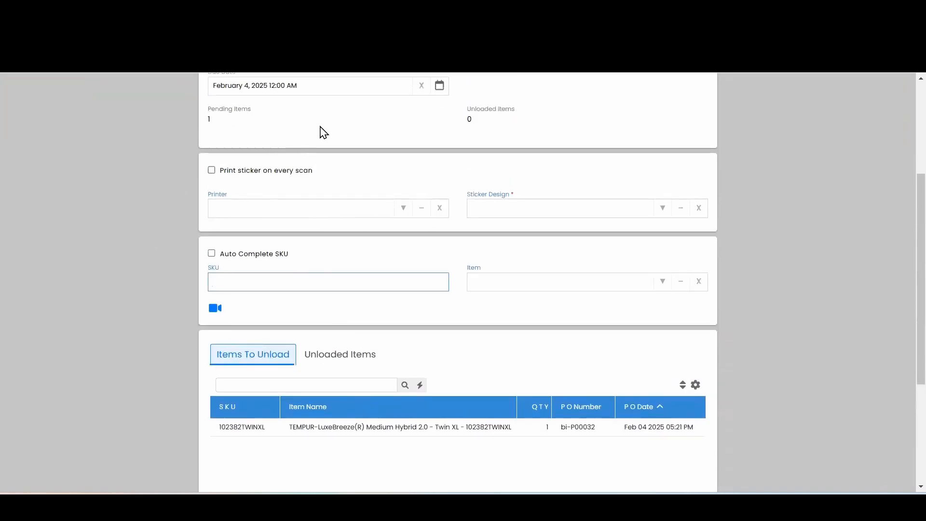
pyautogui.scroll(-4, 326, 155)
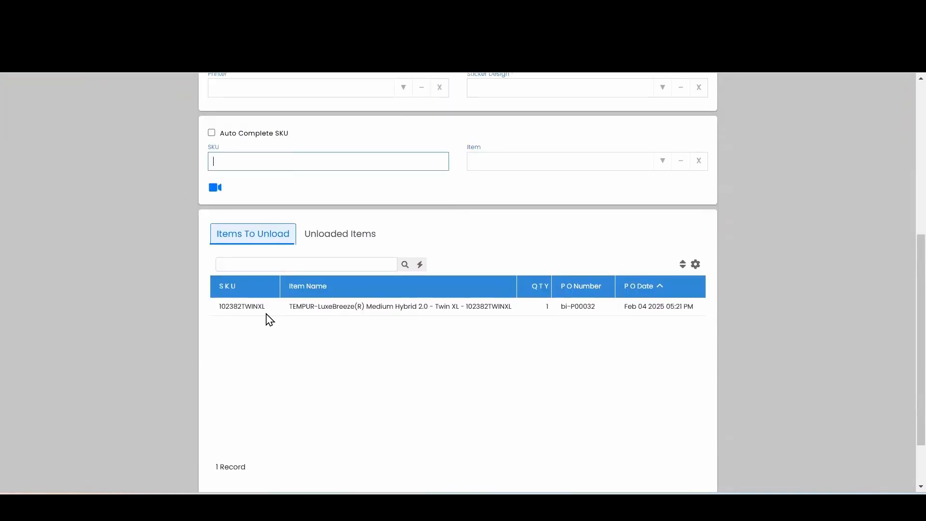
# Unload the remaining LuxeBreeze Twin XL mattress by entering SKU 102382TWINXL
pyautogui.moveTo(266, 308); pyautogui.dragTo(296, 158)
pyautogui.click(303, 162)
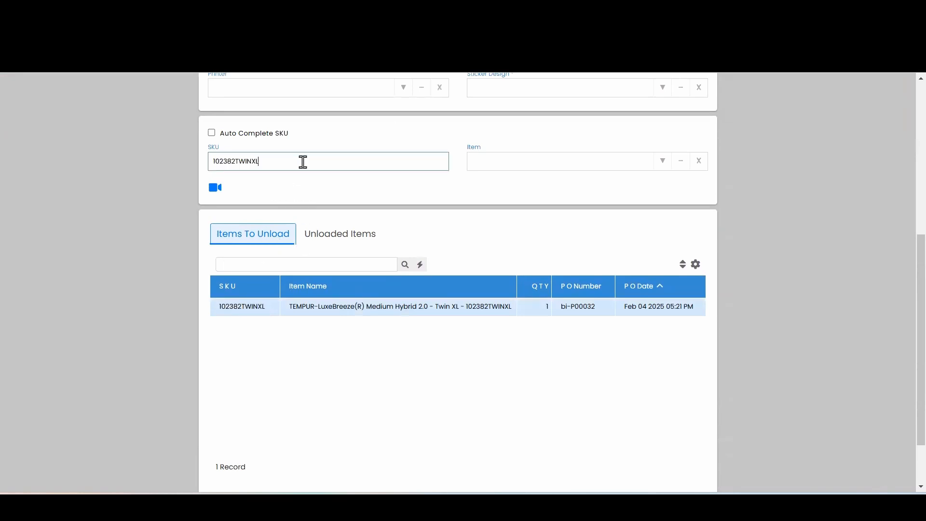
pyautogui.press('Return')
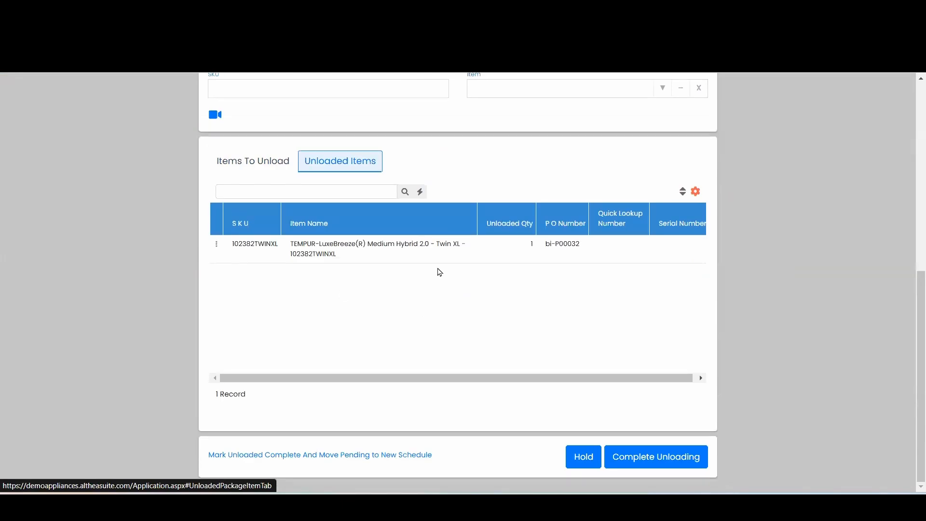
# Check the items left to unload, then complete the unloading and finalize the purchase documents
pyautogui.click(243, 161)
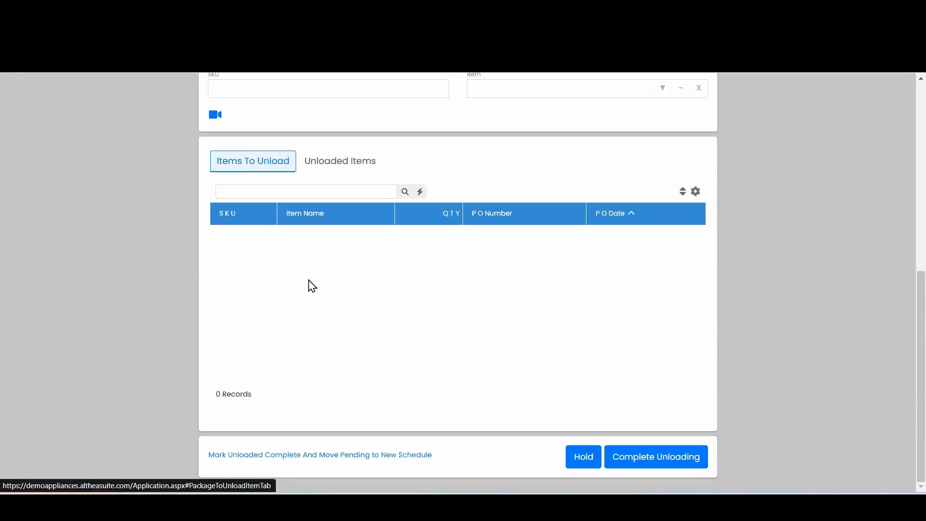
pyautogui.click(645, 461)
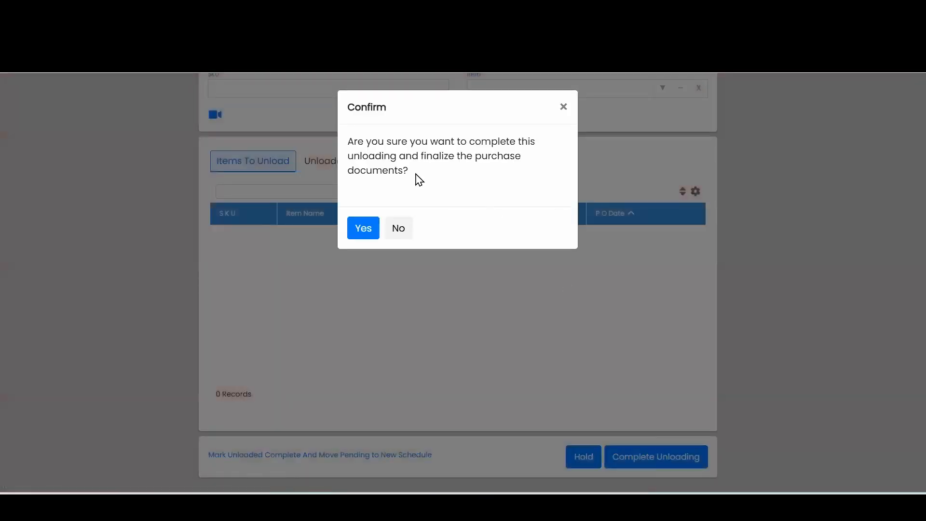
pyautogui.click(364, 231)
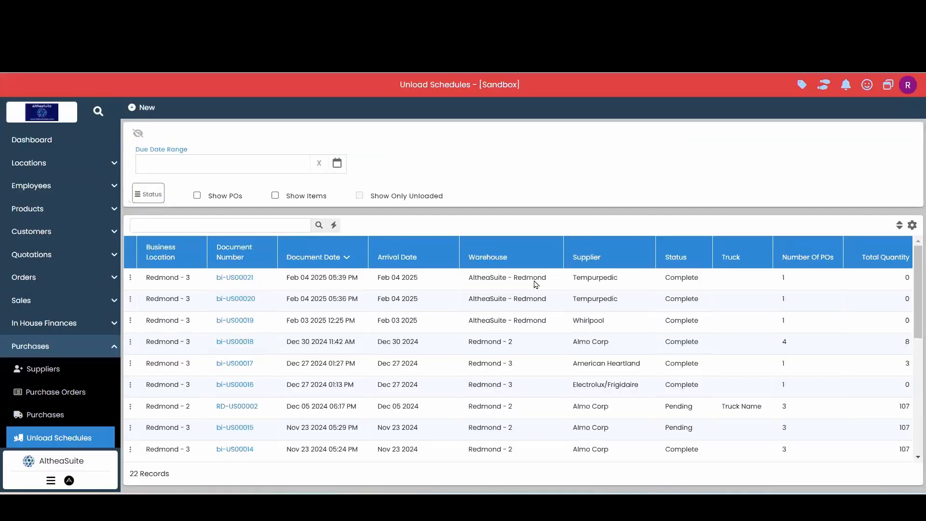
# Open the pending Electrolux/Frigidaire purchase order of Feb 04 2025, examine its item list and close it
pyautogui.click(65, 402)
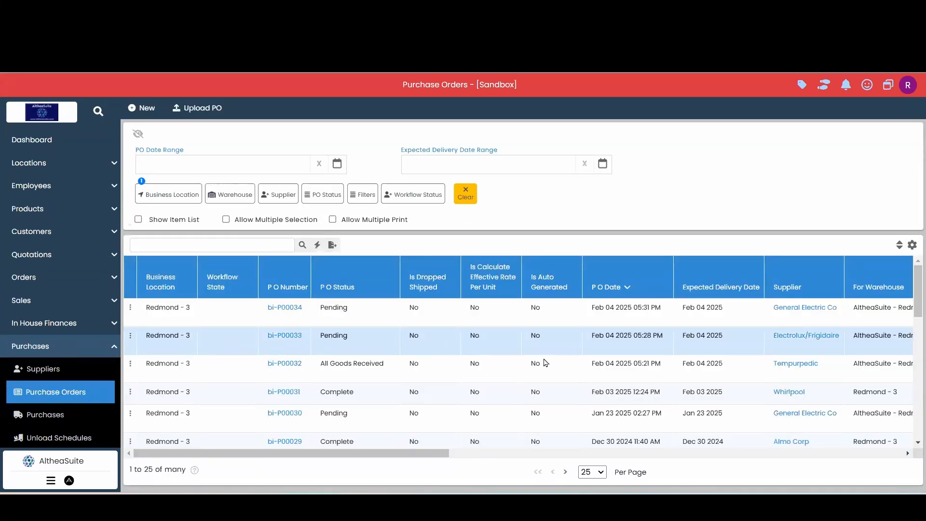
pyautogui.click(285, 335)
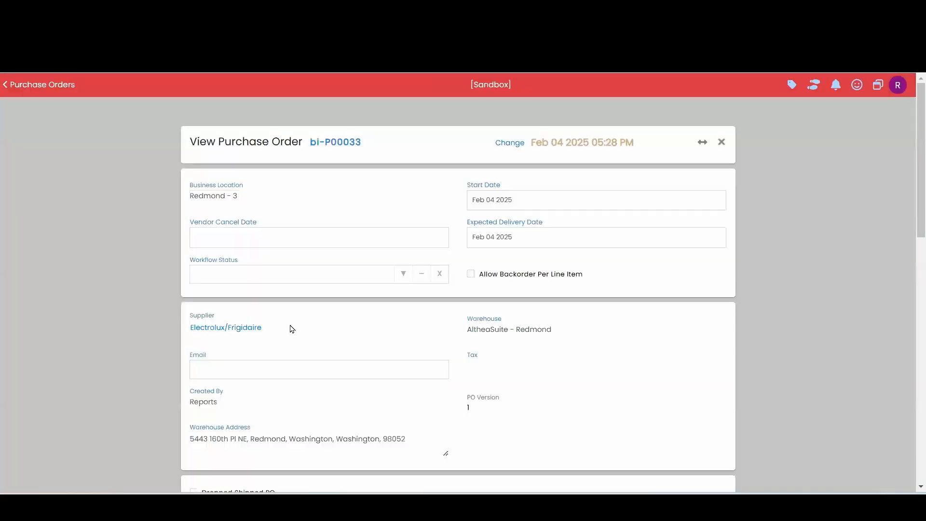
pyautogui.scroll(-1, 291, 324)
pyautogui.scroll(-1, 291, 327)
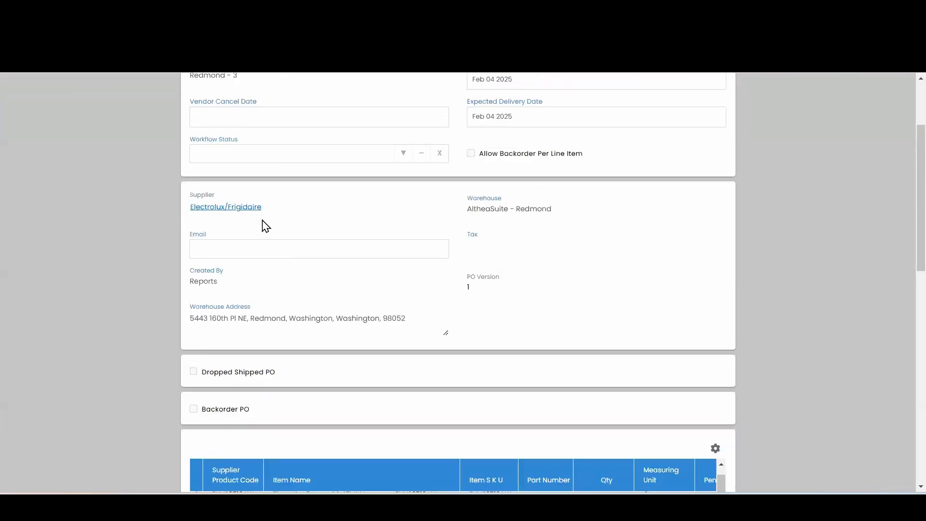
pyautogui.scroll(-4, 313, 241)
pyautogui.scroll(1, 391, 372)
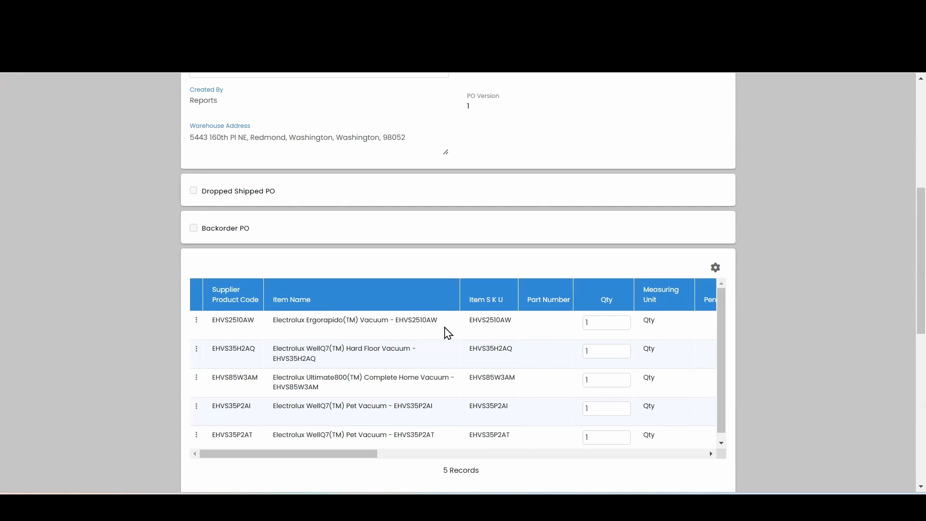
pyautogui.scroll(5, 447, 333)
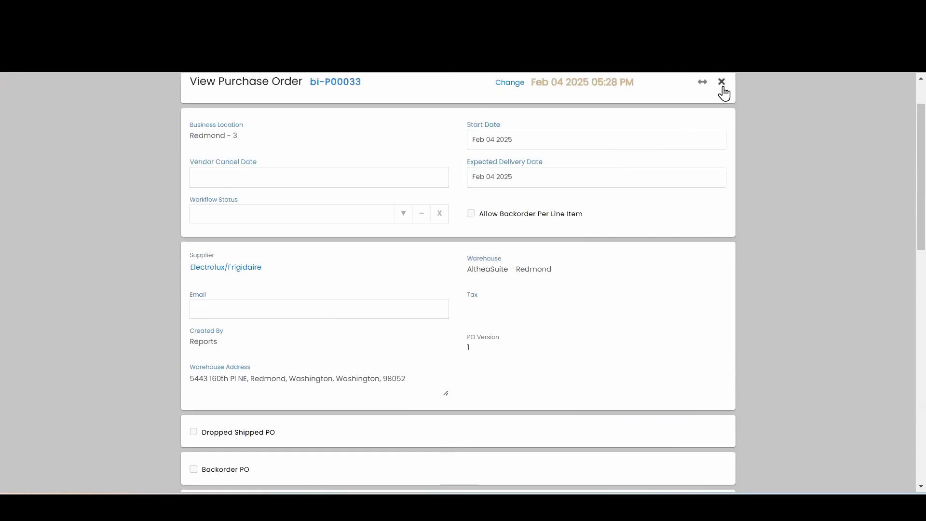
pyautogui.click(722, 82)
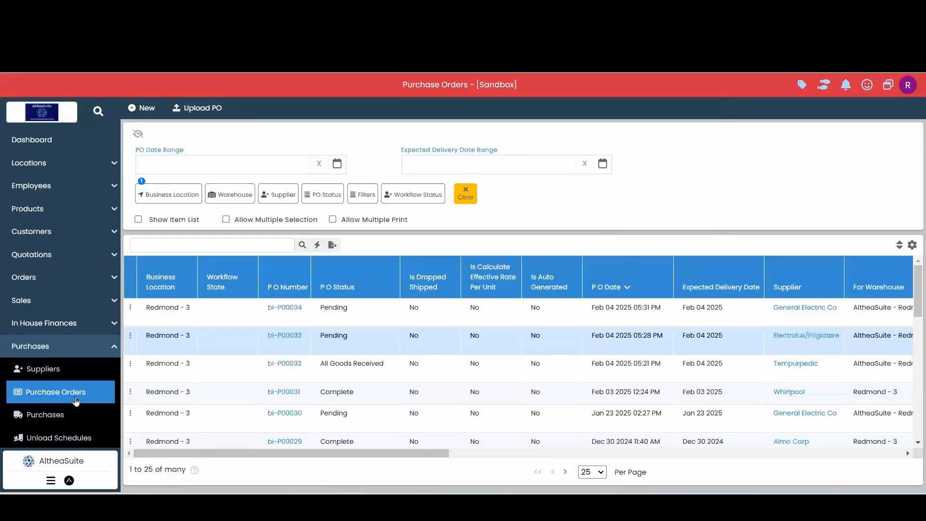
# Create a new unload schedule with warehouse AltheaSuite - Redmond and supplier Electrolux/Frigidaire
pyautogui.scroll(-1, 83, 376)
pyautogui.click(73, 378)
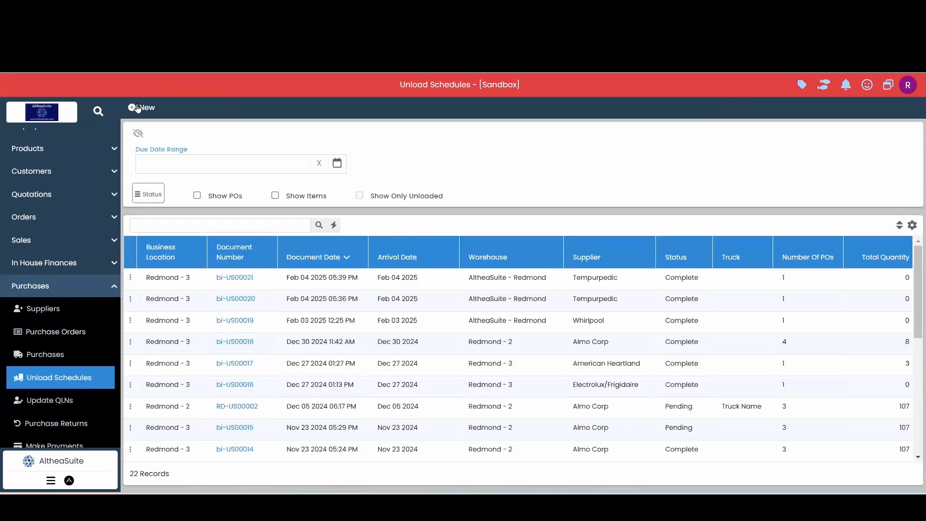
pyautogui.click(139, 108)
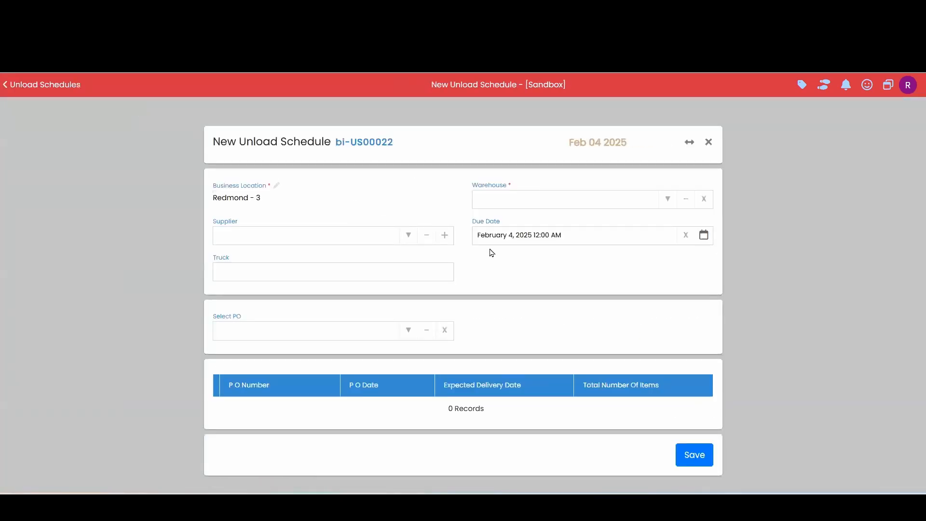
pyautogui.click(668, 207)
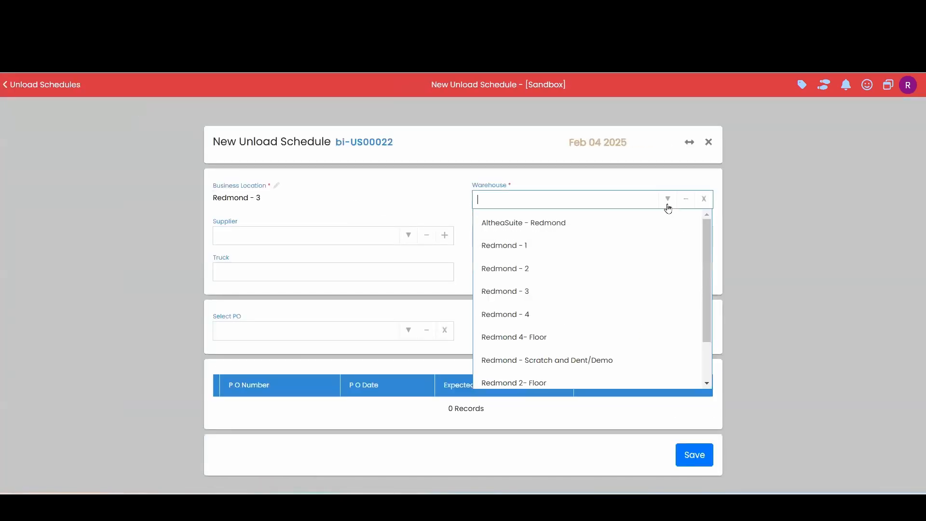
pyautogui.click(583, 230)
pyautogui.click(284, 230)
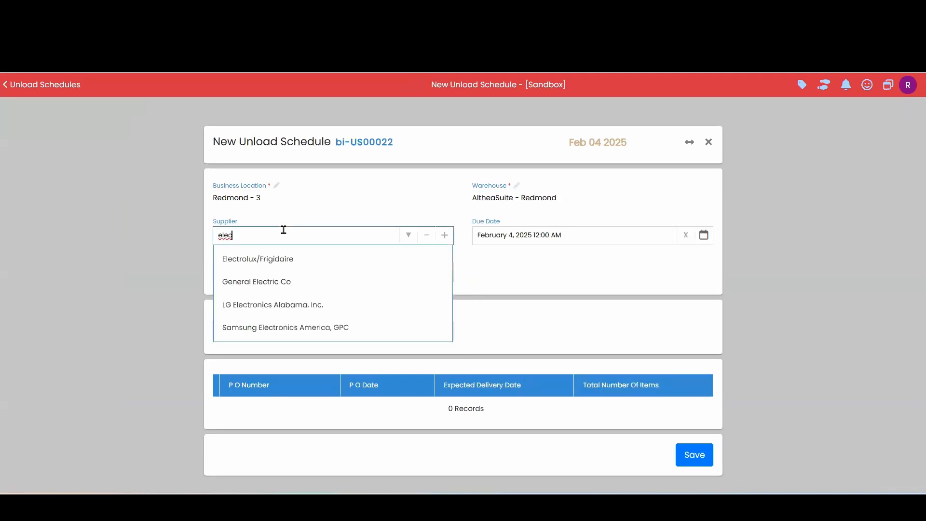
pyautogui.click(284, 259)
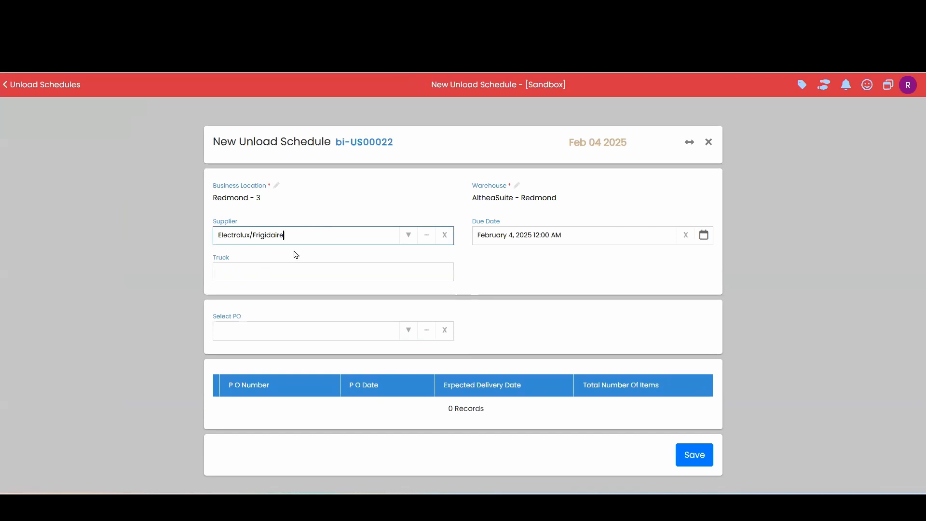
# Add the Electrolux/Frigidaire purchase order dated 04 Feb 2025 to the new unload schedule and save it
pyautogui.click(171, 226)
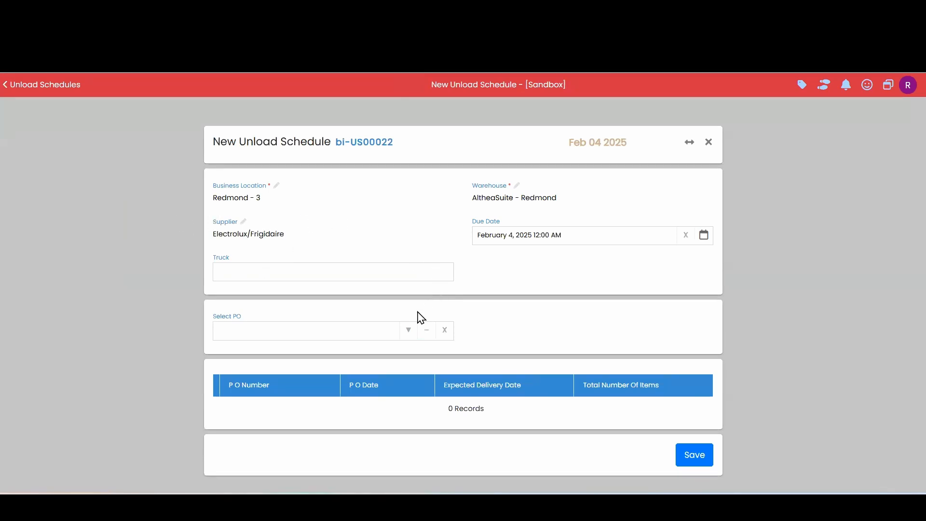
pyautogui.click(406, 333)
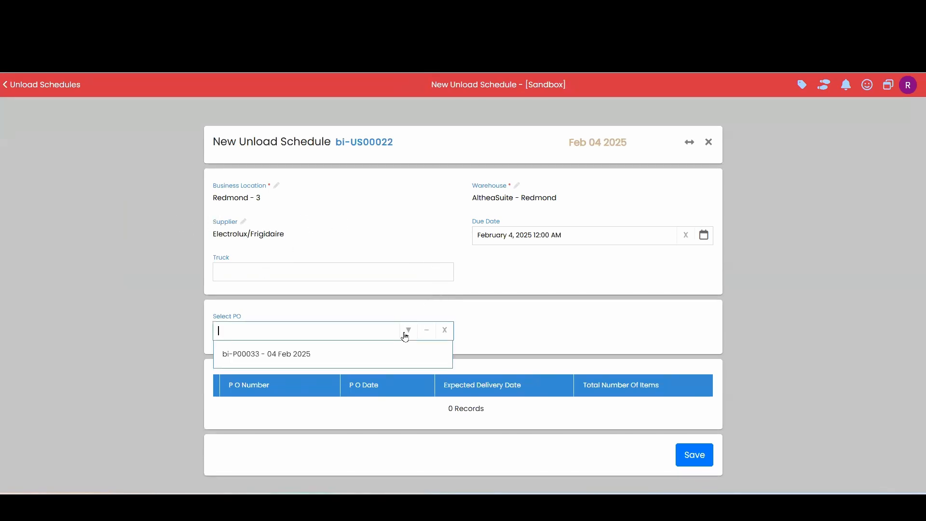
pyautogui.click(270, 355)
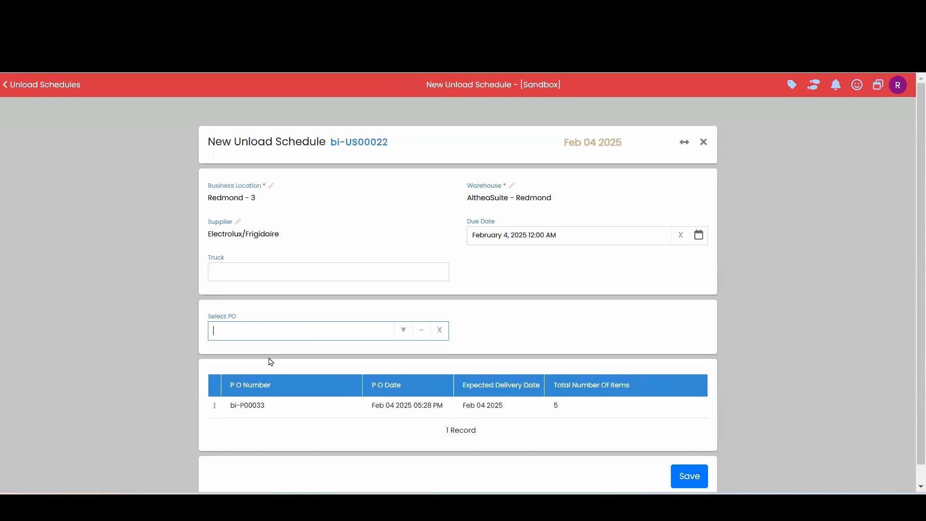
pyautogui.scroll(-1, 606, 371)
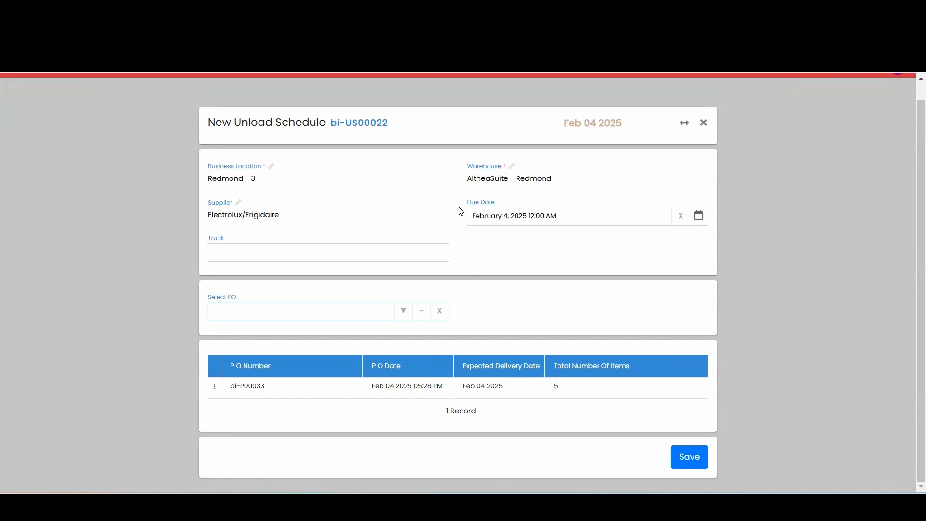
pyautogui.click(688, 467)
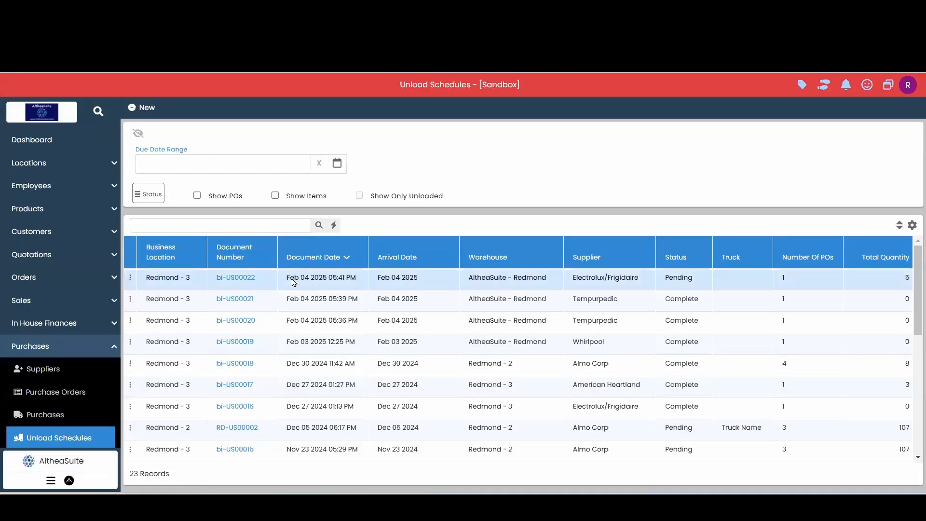
# Start unloading the truck for the pending Electrolux/Frigidaire schedule and bring up its items to unload
pyautogui.moveTo(252, 279); pyautogui.dragTo(222, 284)
pyautogui.click(266, 286)
pyautogui.click(130, 280)
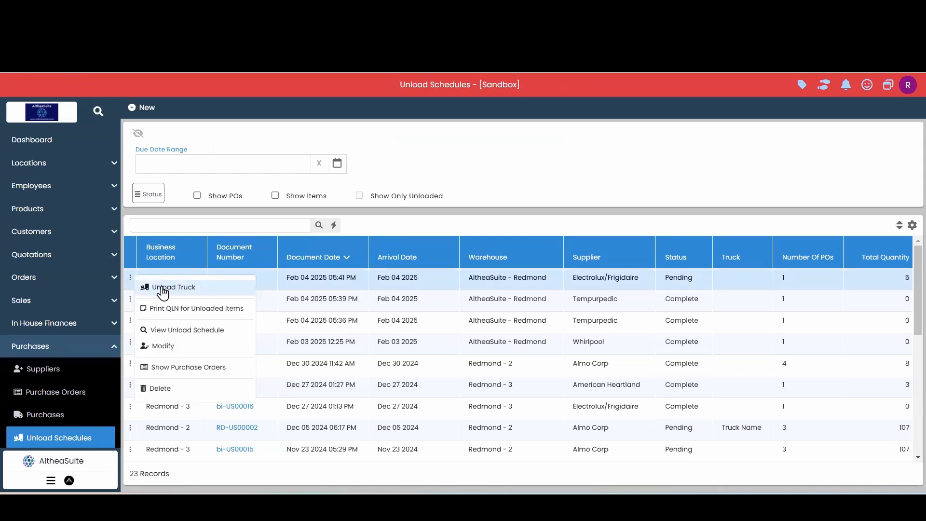
pyautogui.click(189, 292)
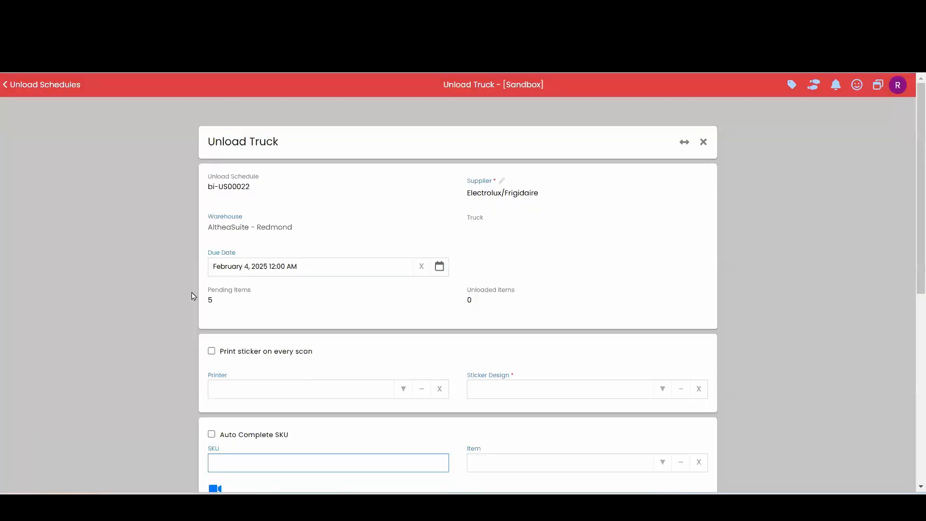
pyautogui.scroll(-6, 224, 223)
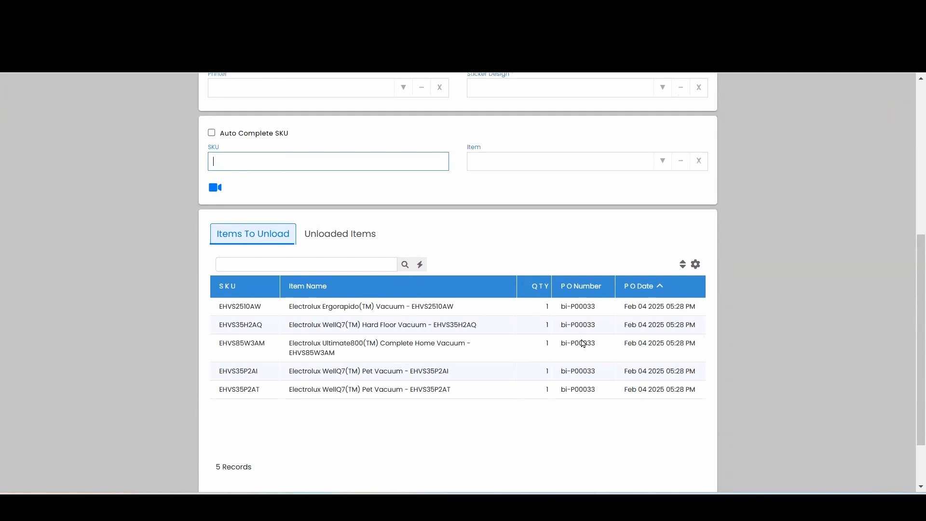
# Unload the Electrolux Ergorapido vacuum by entering SKU EHVS2510AW and serial number VZ34362
pyautogui.moveTo(261, 306); pyautogui.dragTo(267, 161)
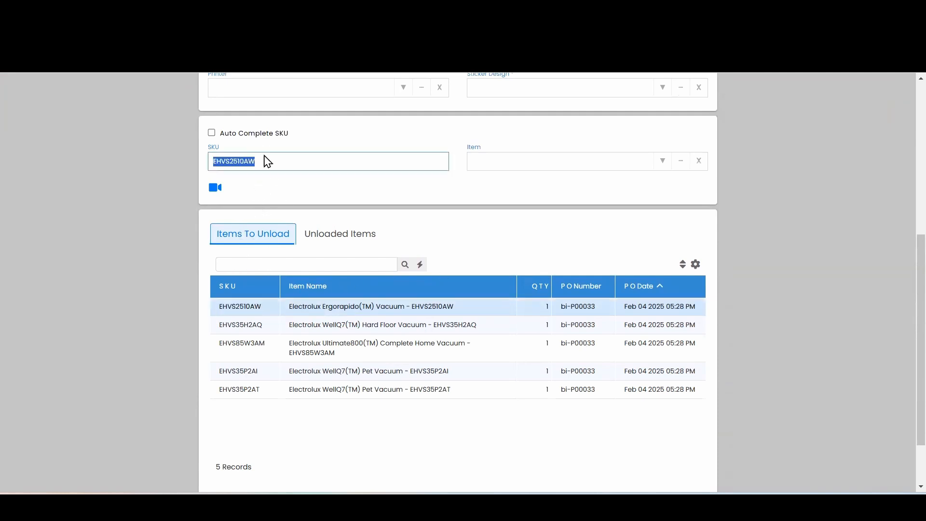
pyautogui.click(282, 161)
pyautogui.click(254, 158)
pyautogui.doubleClick(263, 158)
pyautogui.click(313, 195)
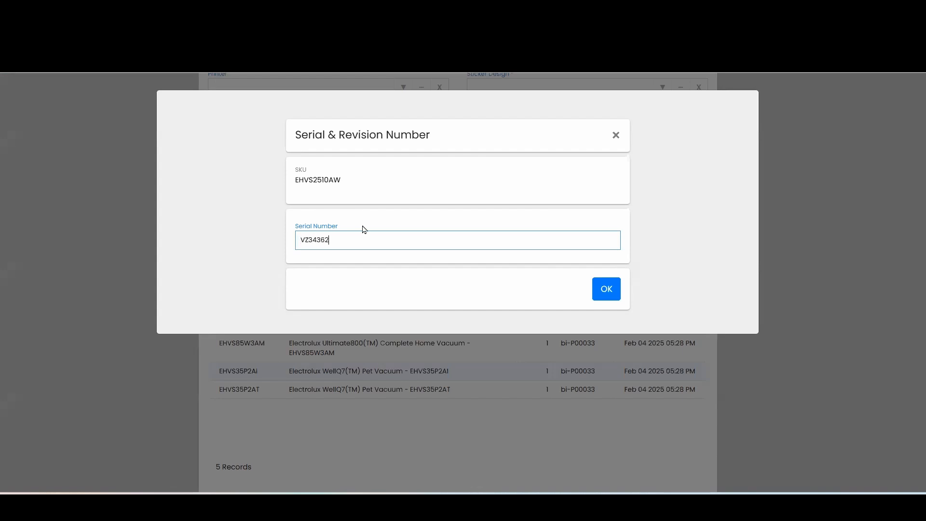
pyautogui.click(609, 292)
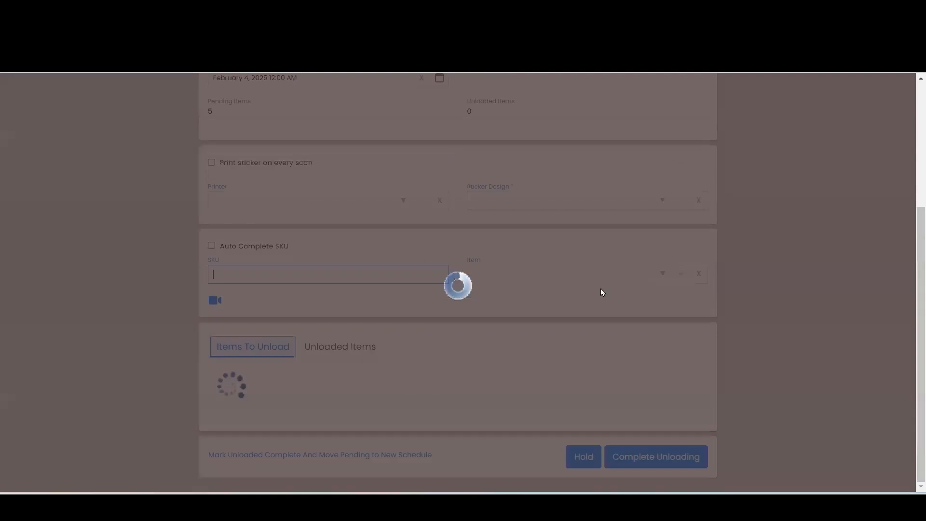
# Check the unloaded Ergorapido vacuum and its serial number, then return to the items still to unload
pyautogui.scroll(-1, 414, 339)
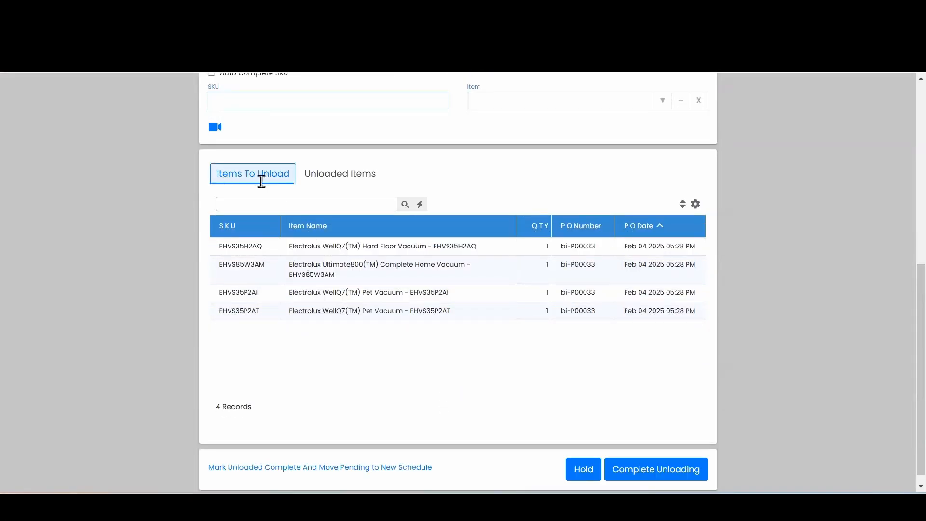
pyautogui.click(341, 178)
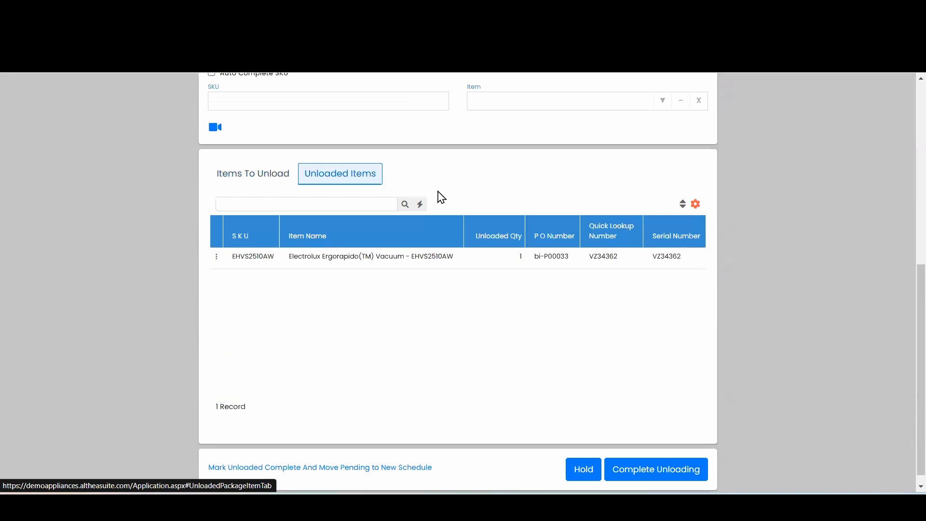
pyautogui.click(322, 265)
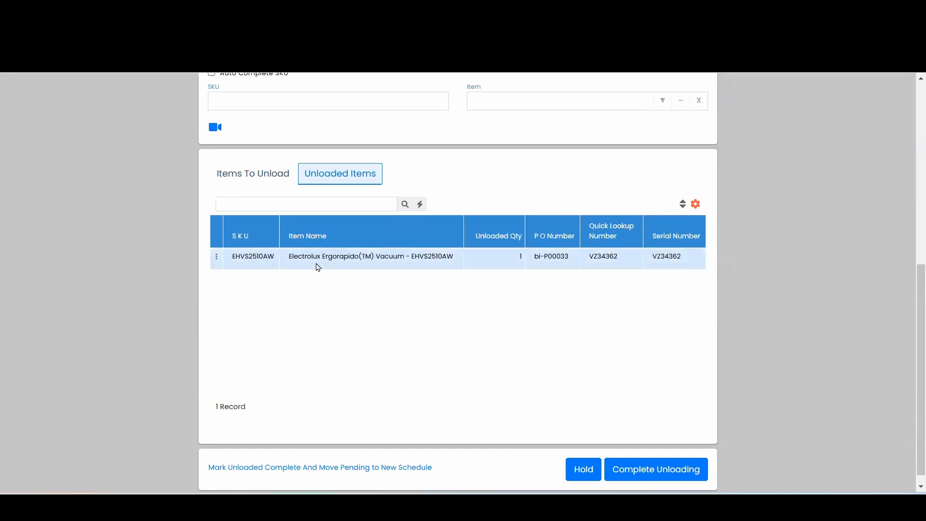
pyautogui.moveTo(686, 259); pyautogui.dragTo(651, 261)
pyautogui.click(655, 283)
pyautogui.click(248, 175)
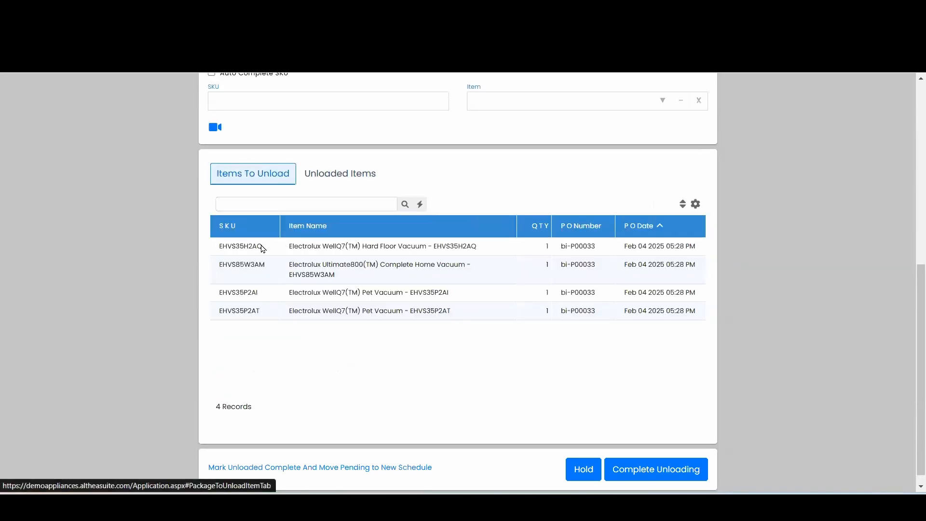
# Unload the remaining Electrolux vacuums by SKU, entering serial number BZ64784 for EHVS35P2AT
pyautogui.moveTo(262, 248); pyautogui.dragTo(291, 101)
pyautogui.moveTo(260, 309); pyautogui.dragTo(269, 155)
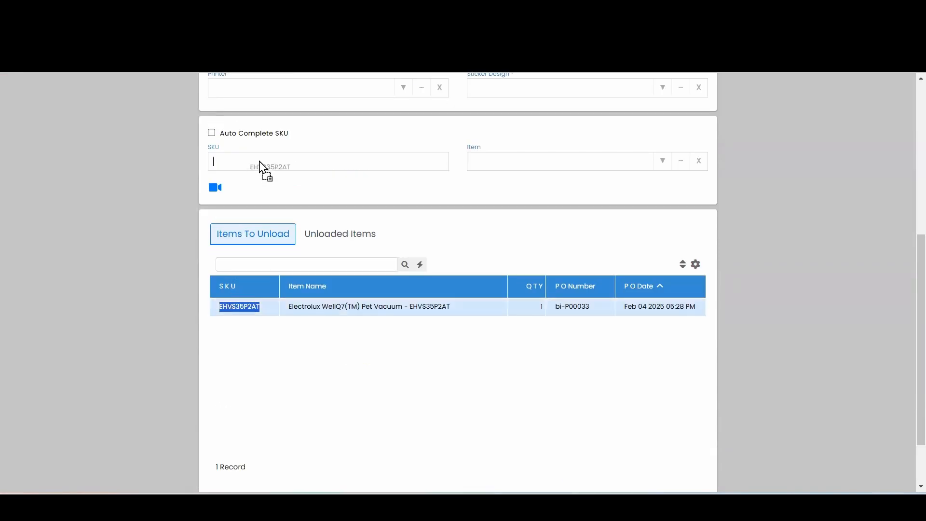
pyautogui.click(271, 157)
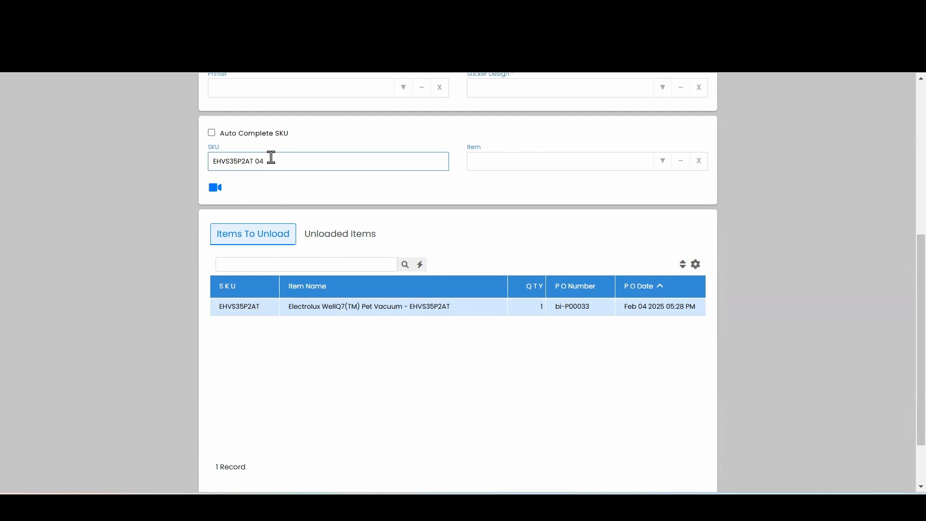
pyautogui.press('Return')
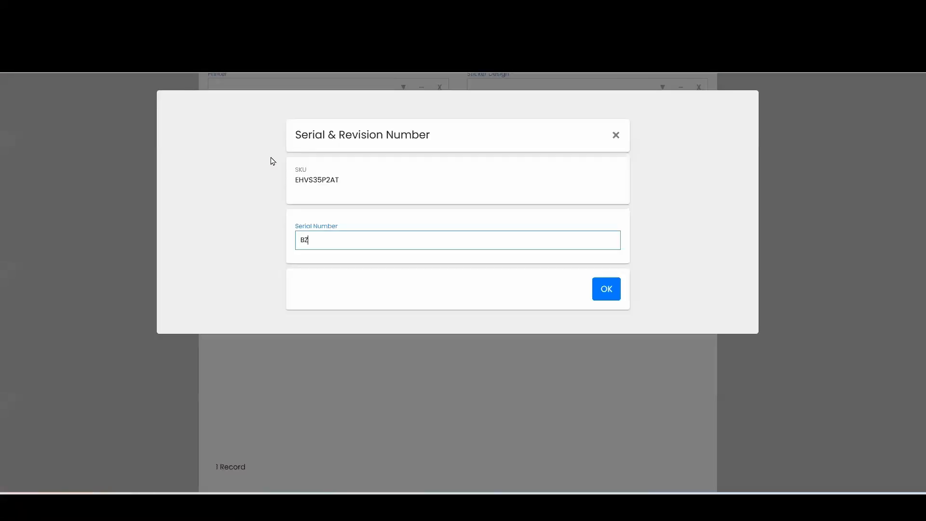
pyautogui.write('BZ64784')
pyautogui.click(606, 286)
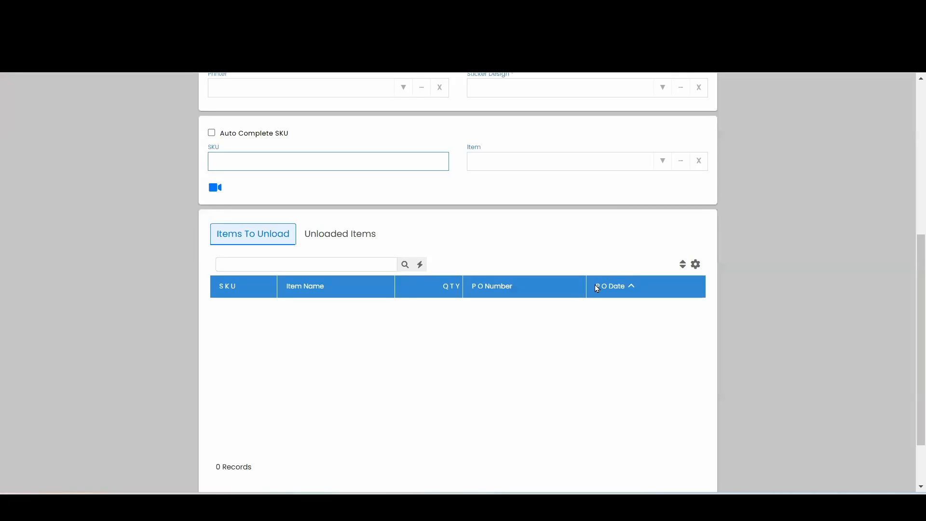
# Review the unloaded vacuums, then complete the unloading and finalize the purchase documents
pyautogui.scroll(-2, 595, 285)
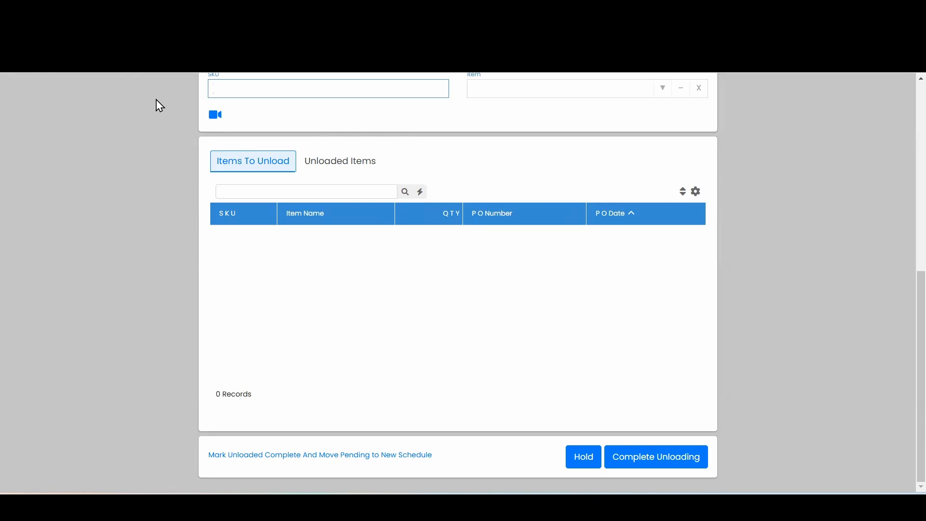
pyautogui.click(352, 161)
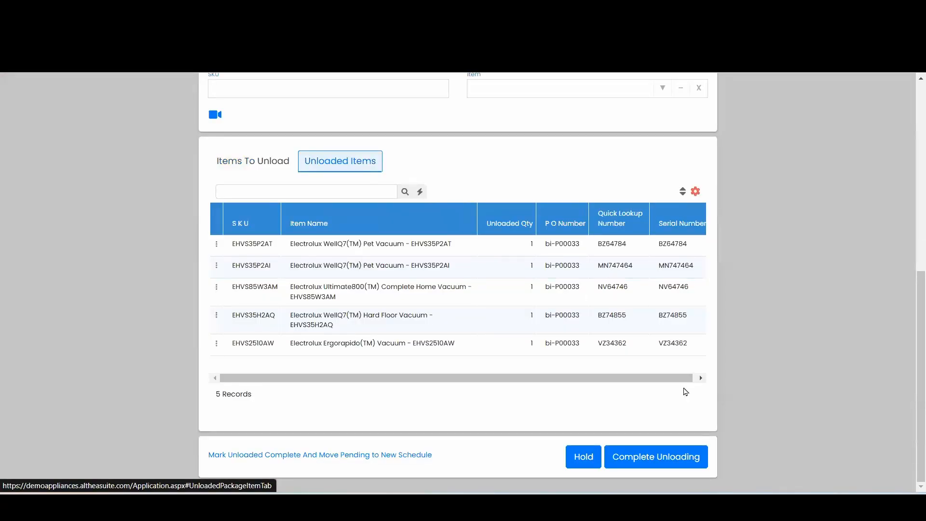
pyautogui.click(681, 465)
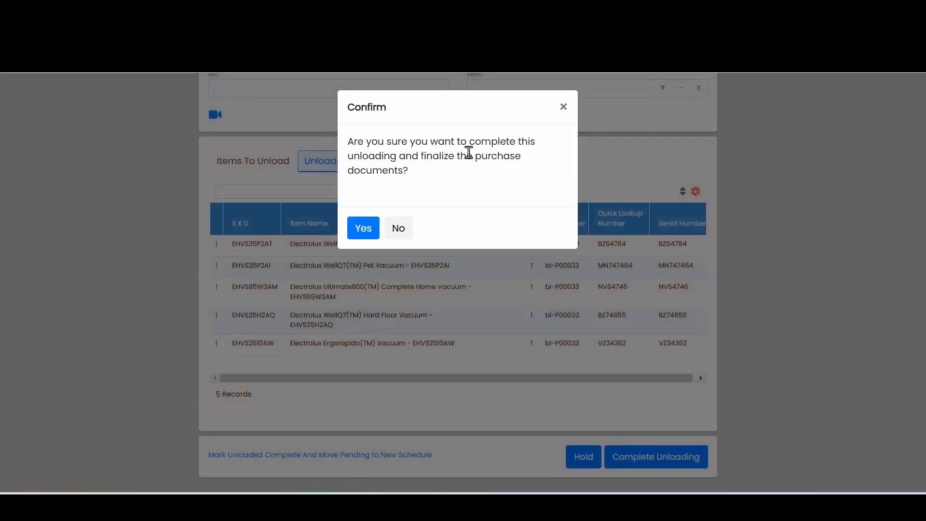
pyautogui.click(370, 234)
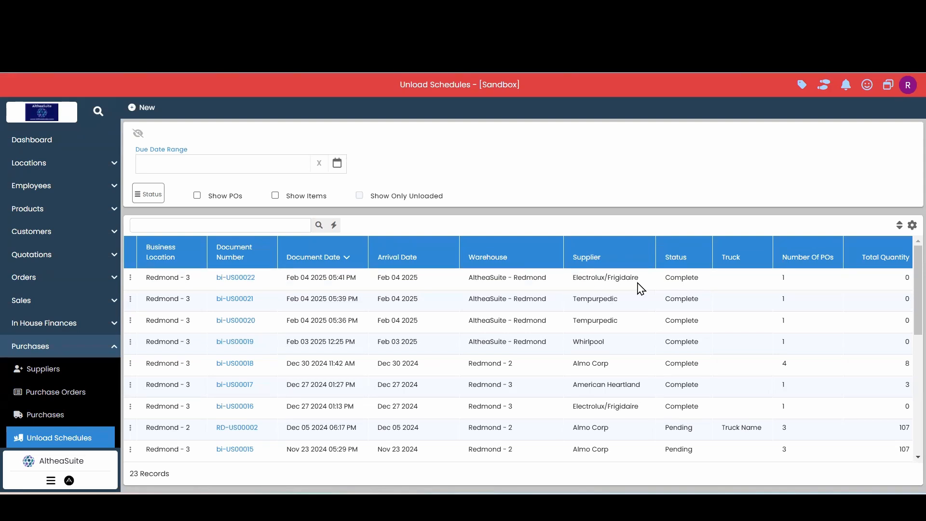
# Open the pending General Electric Co purchase order of Feb 04 2025, examine its item list and close it
pyautogui.click(75, 399)
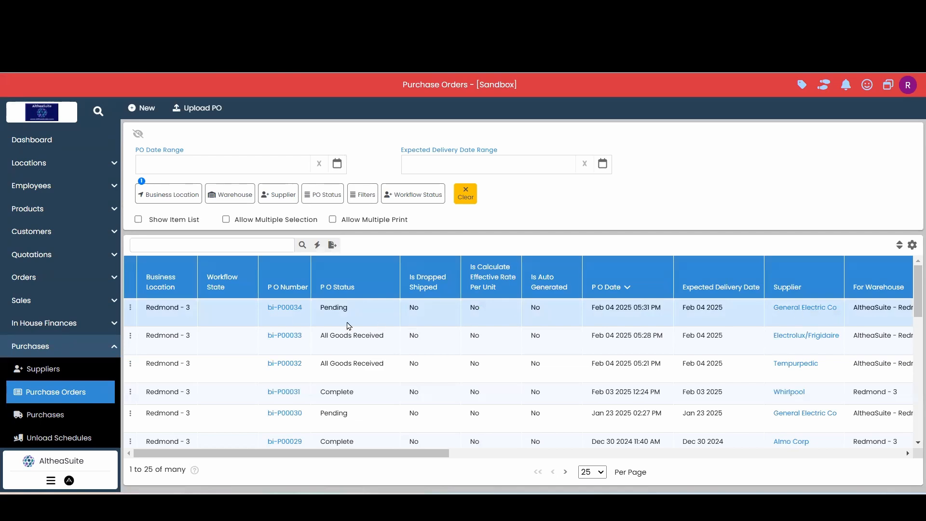
pyautogui.click(288, 312)
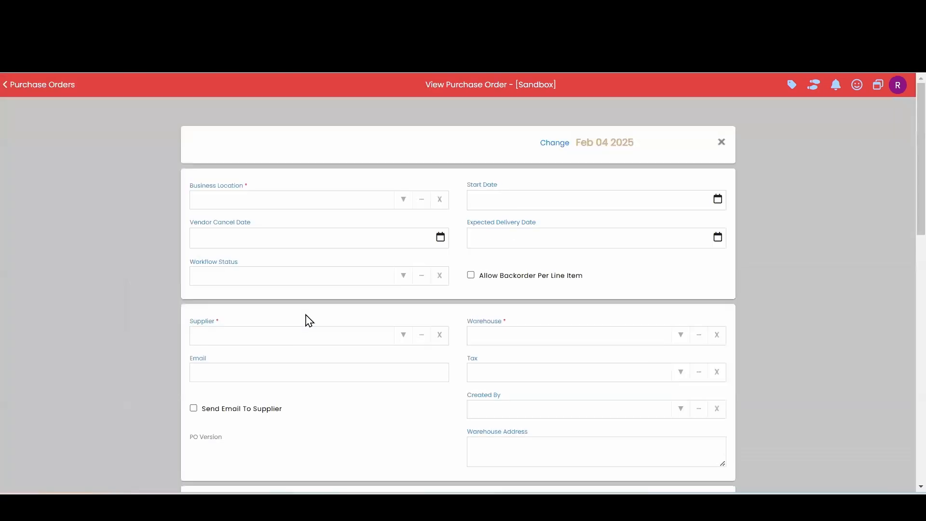
pyautogui.scroll(-6, 308, 320)
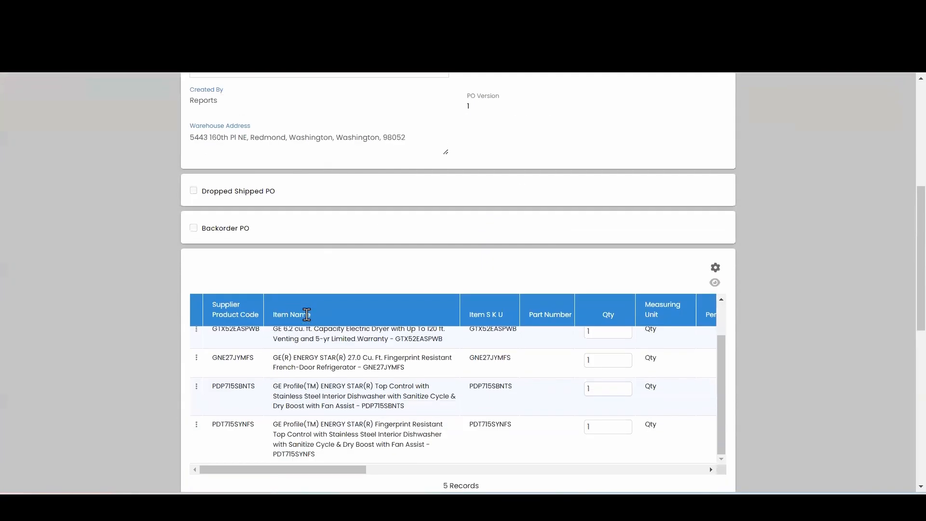
pyautogui.scroll(1, 427, 405)
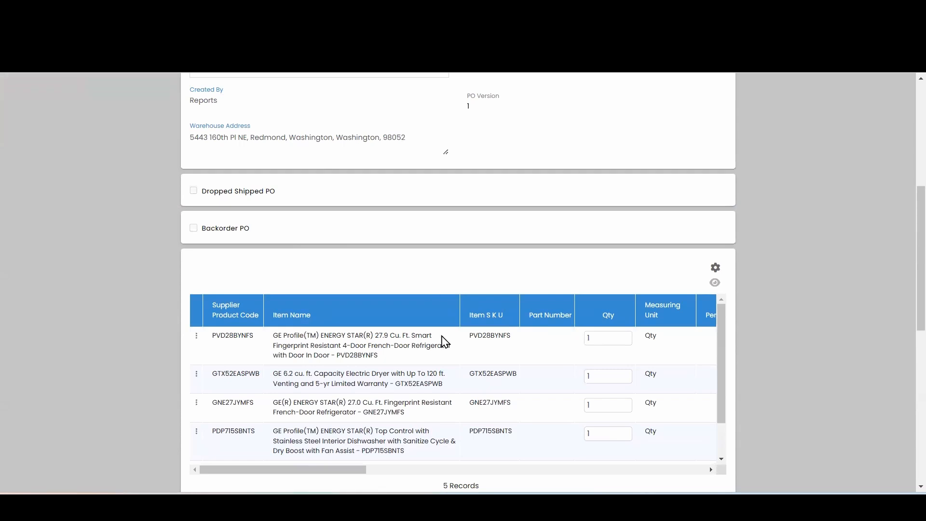
pyautogui.scroll(-1, 443, 344)
pyautogui.scroll(-1, 444, 346)
pyautogui.scroll(1, 359, 358)
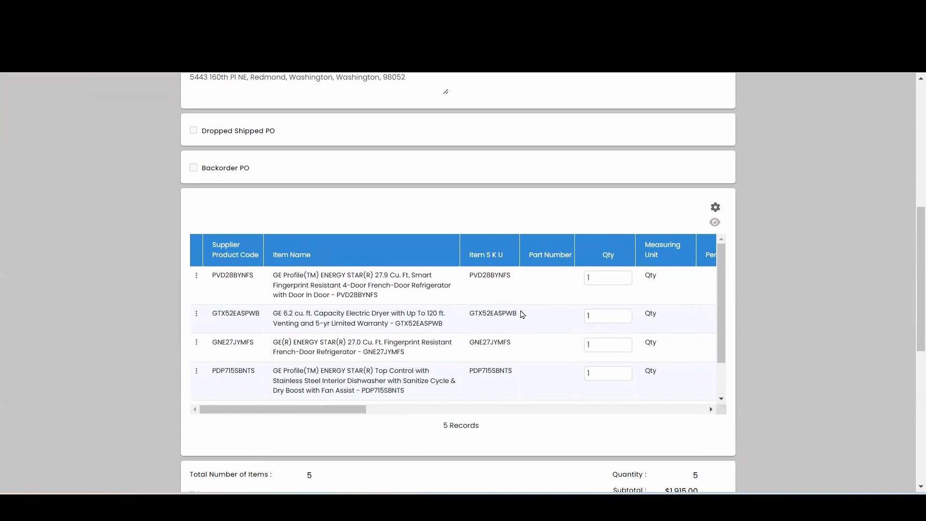
pyautogui.scroll(10, 522, 315)
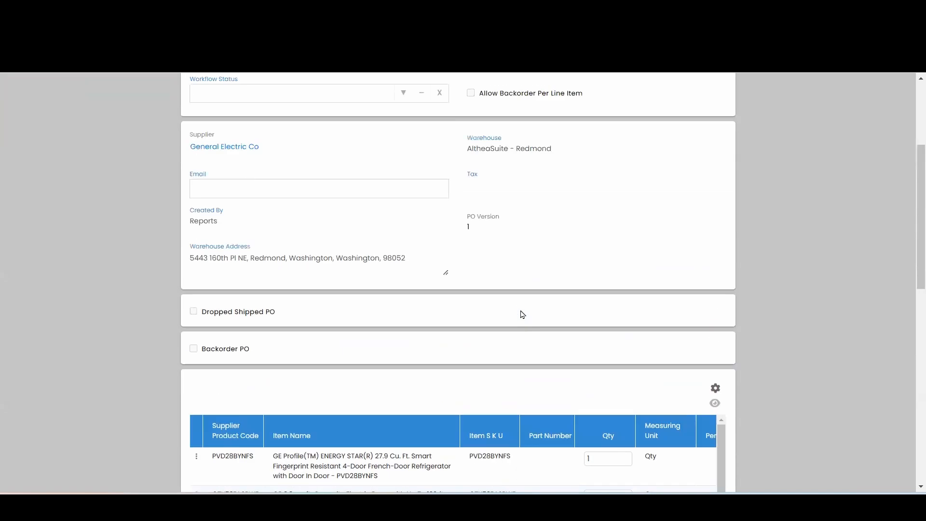
pyautogui.click(722, 140)
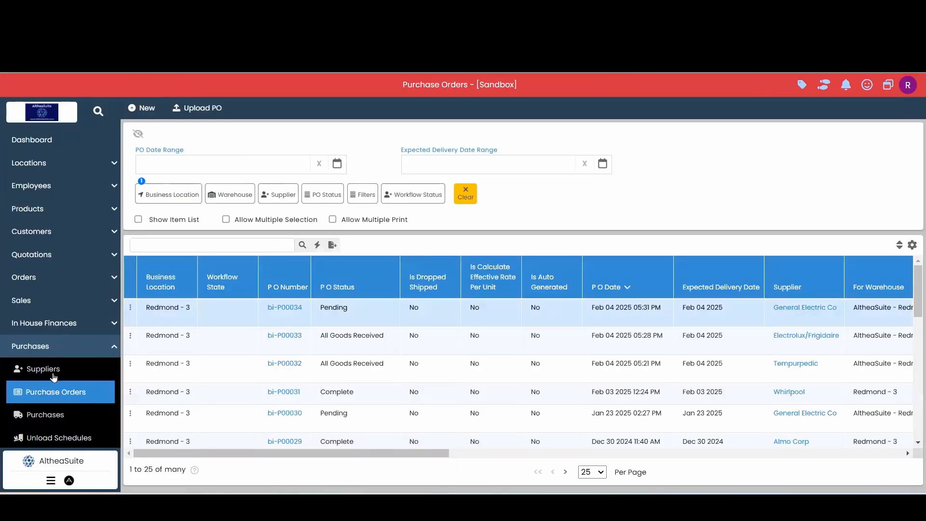
# Start a new unload schedule with AltheaSuite - Redmond as the warehouse and General Electric Co as the supplier
pyautogui.click(61, 437)
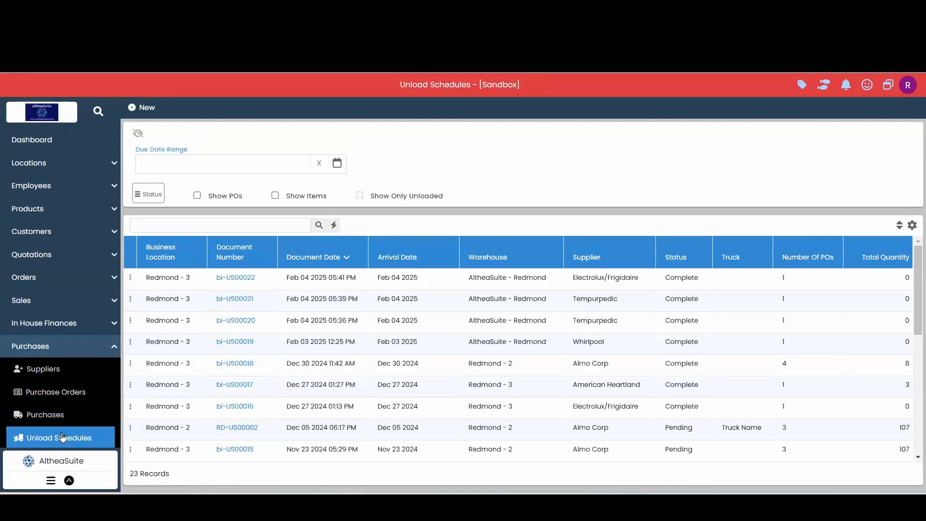
pyautogui.click(141, 109)
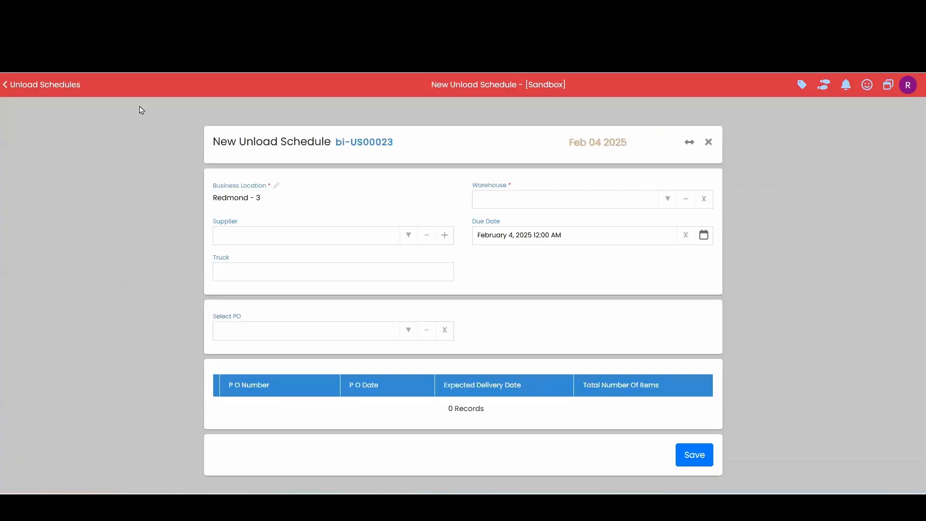
pyautogui.click(668, 199)
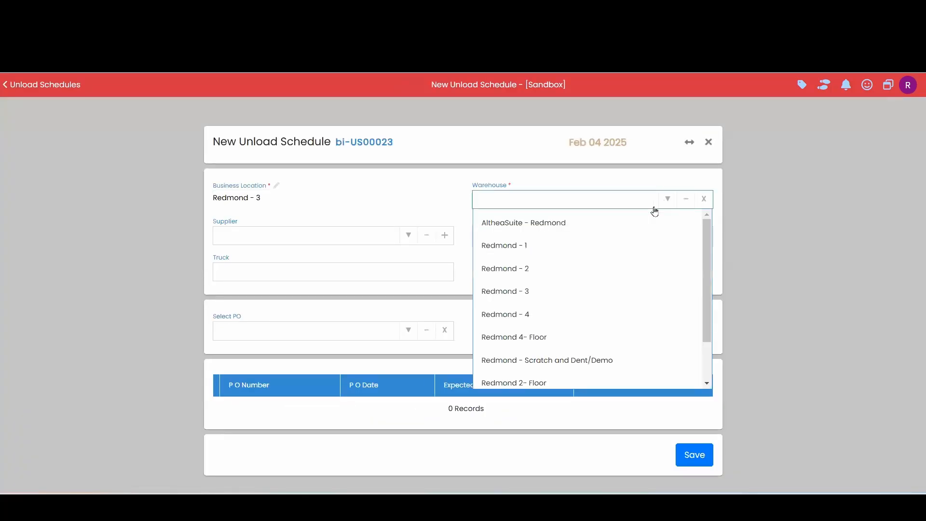
pyautogui.click(620, 227)
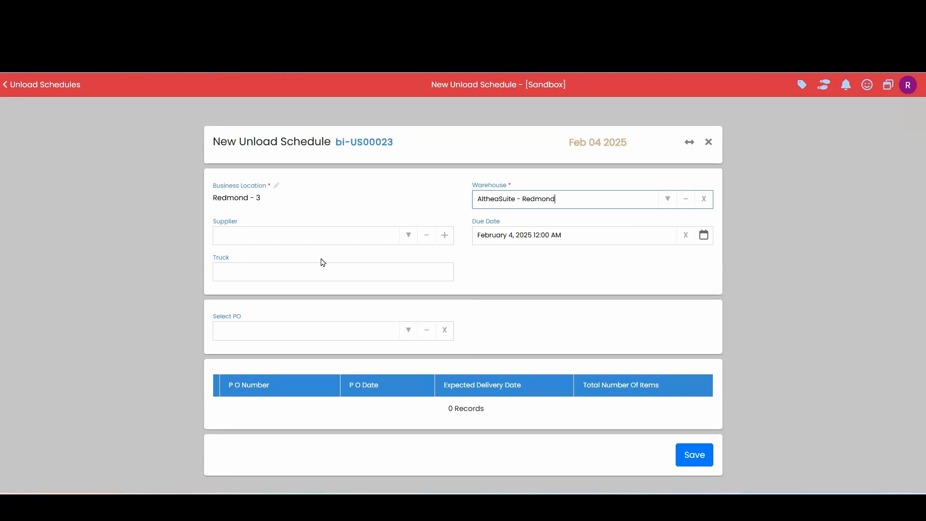
pyautogui.click(408, 236)
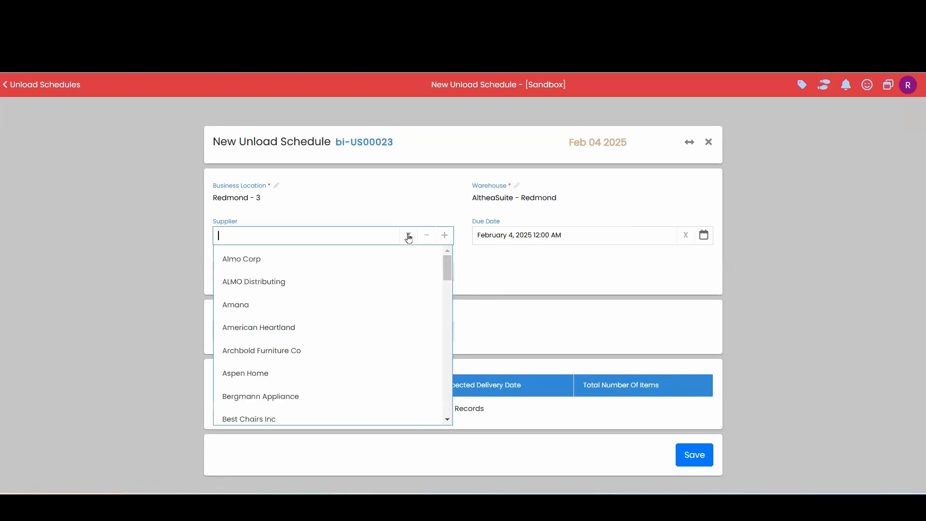
pyautogui.write('geb')
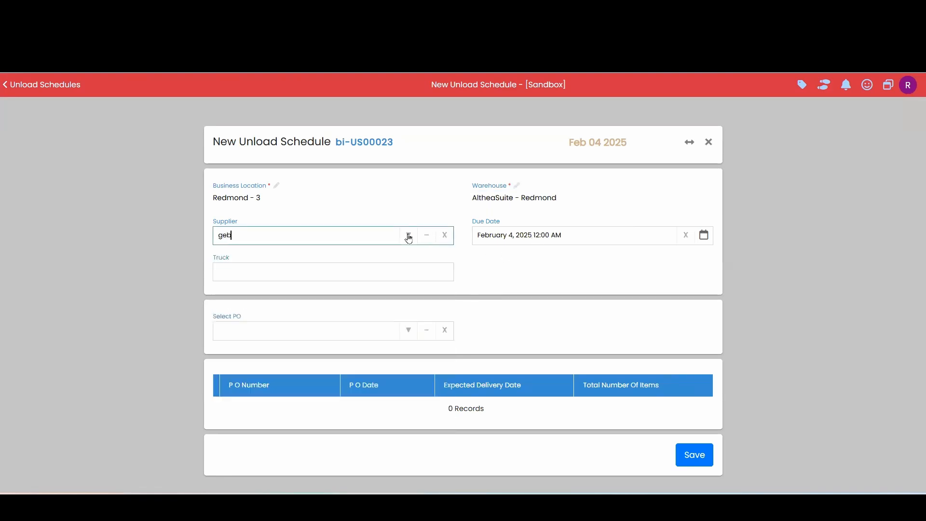
pyautogui.click(342, 259)
# Add the purchase order of 04 Feb 2025 to the unload schedule and save it
pyautogui.click(410, 336)
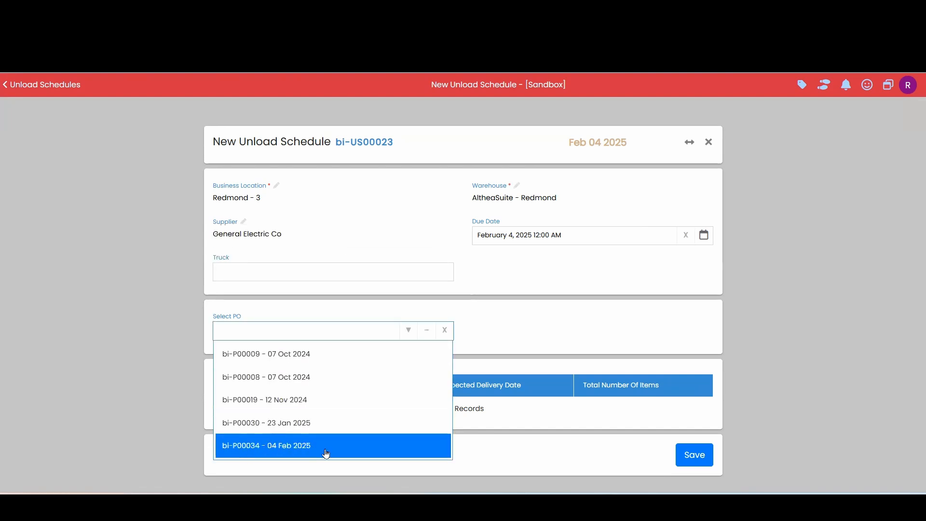
pyautogui.click(295, 452)
pyautogui.scroll(-1, 439, 321)
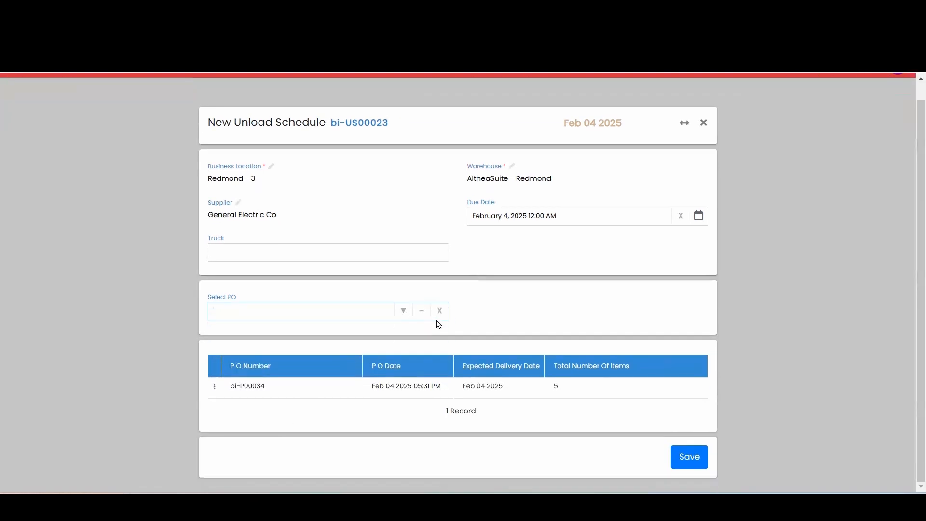
pyautogui.click(690, 458)
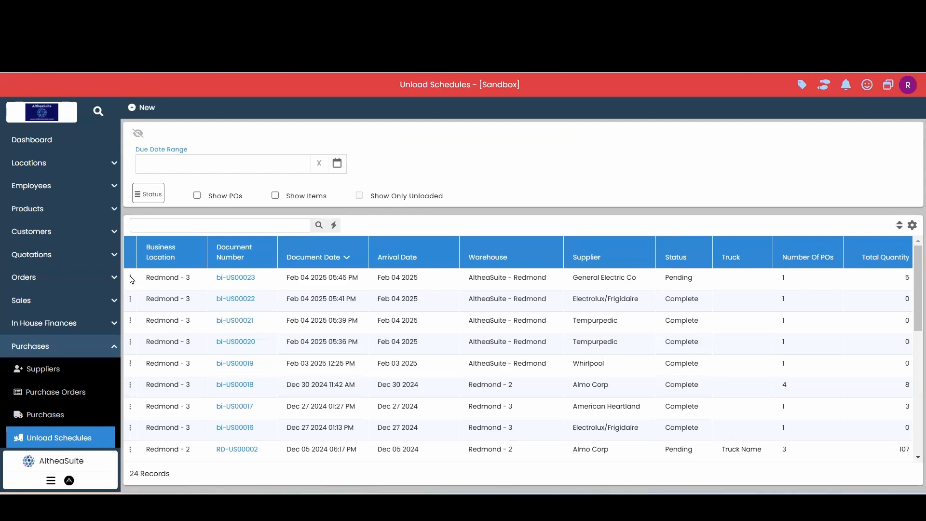
# Start unloading the General Electric Co truck and unload refrigerator PVD28BYNFS with serial number BZ42462
pyautogui.click(131, 278)
pyautogui.click(188, 294)
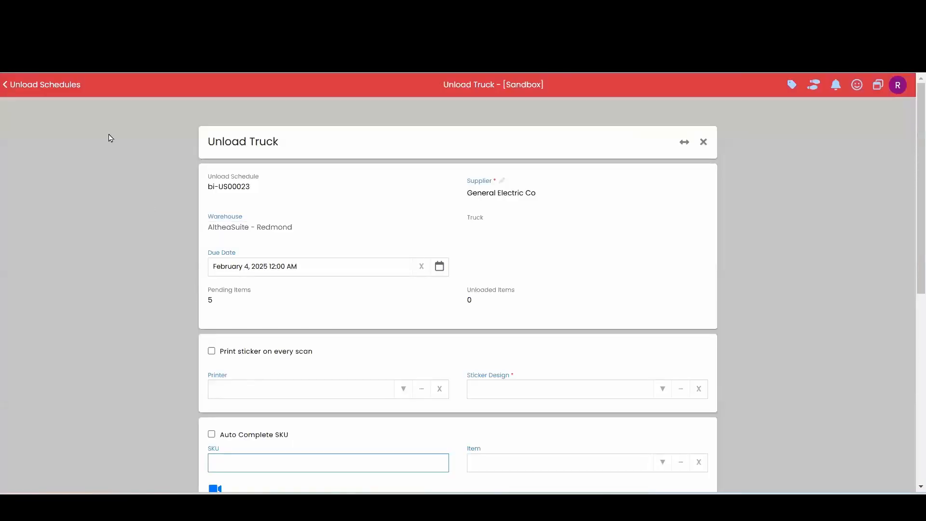
pyautogui.scroll(-7, 150, 197)
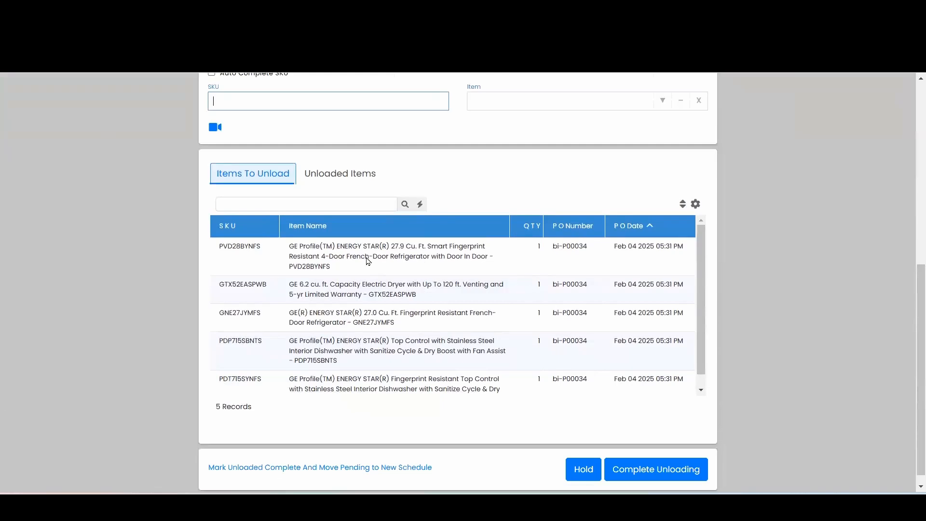
pyautogui.moveTo(262, 250); pyautogui.dragTo(262, 99)
pyautogui.click(293, 104)
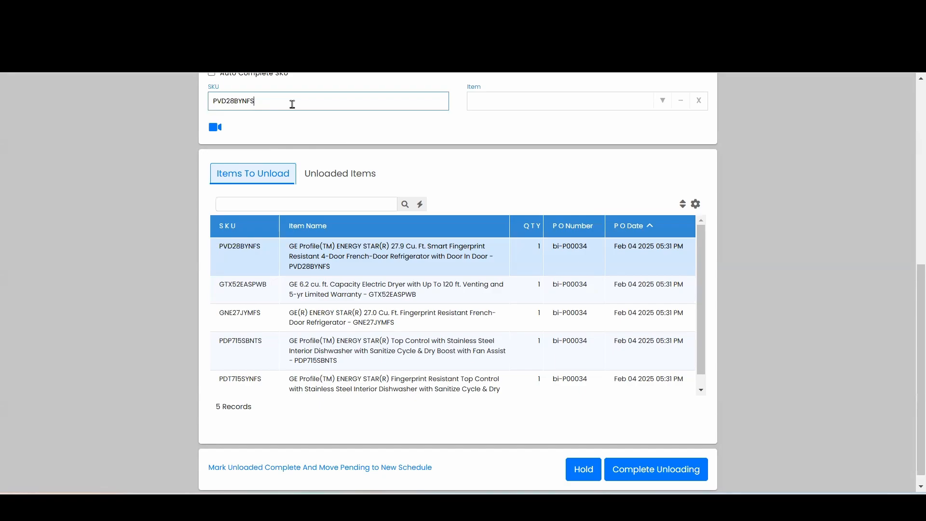
pyautogui.press('Return')
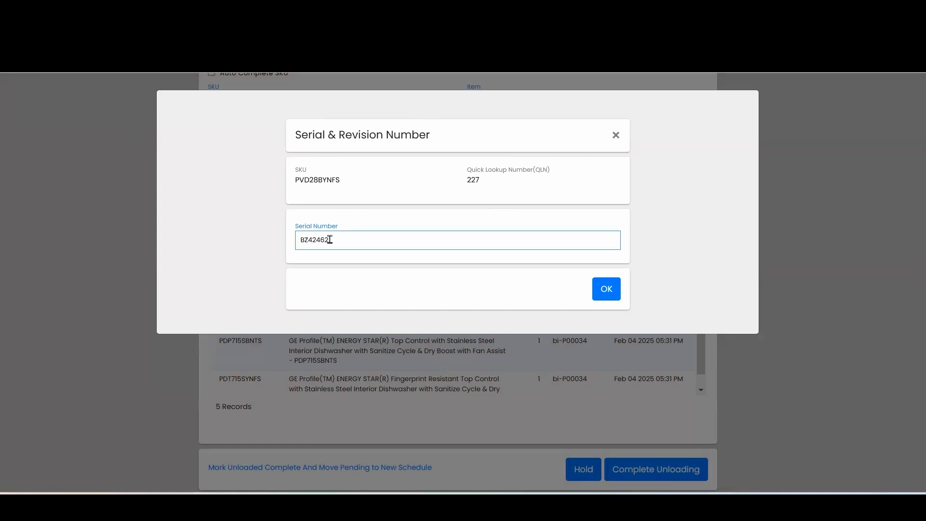
pyautogui.click(606, 289)
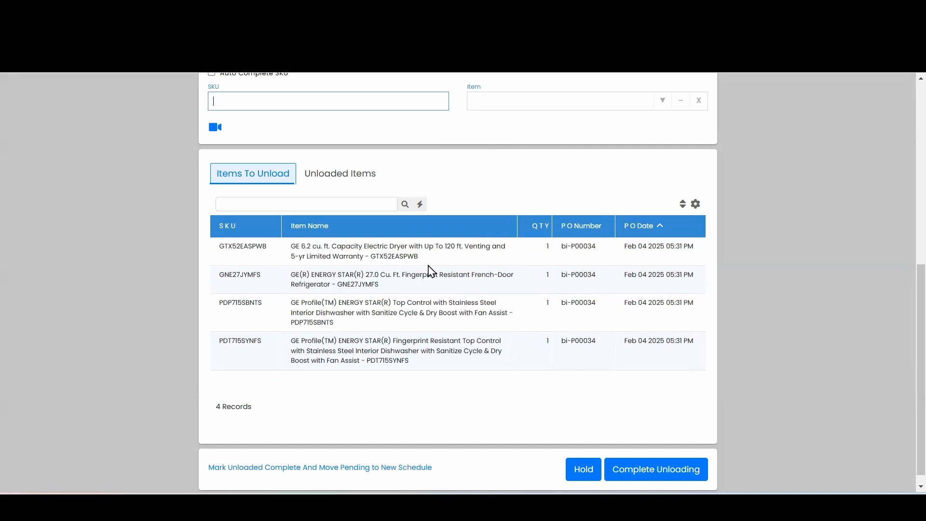
# Check the unloaded refrigerator's quick lookup number, serial number and SKU, then return to the items still to unload
pyautogui.click(344, 175)
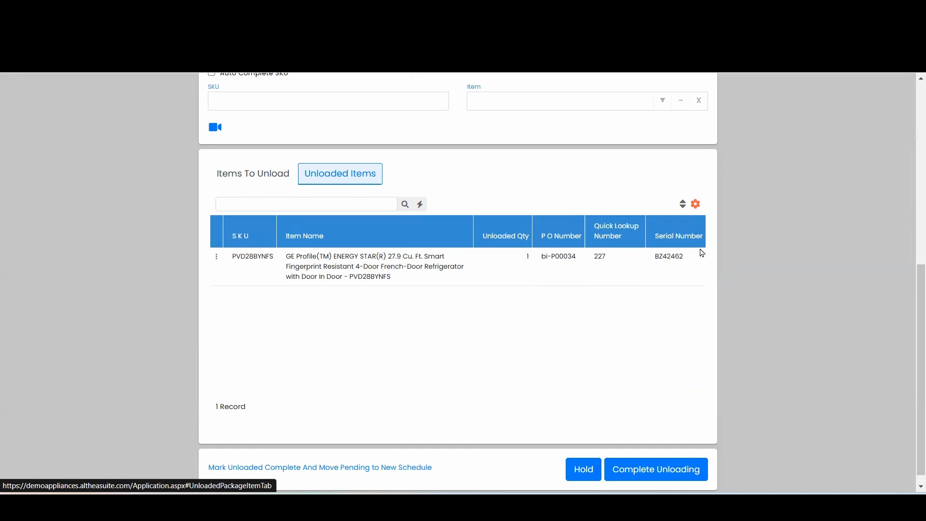
pyautogui.doubleClick(600, 256)
pyautogui.click(656, 265)
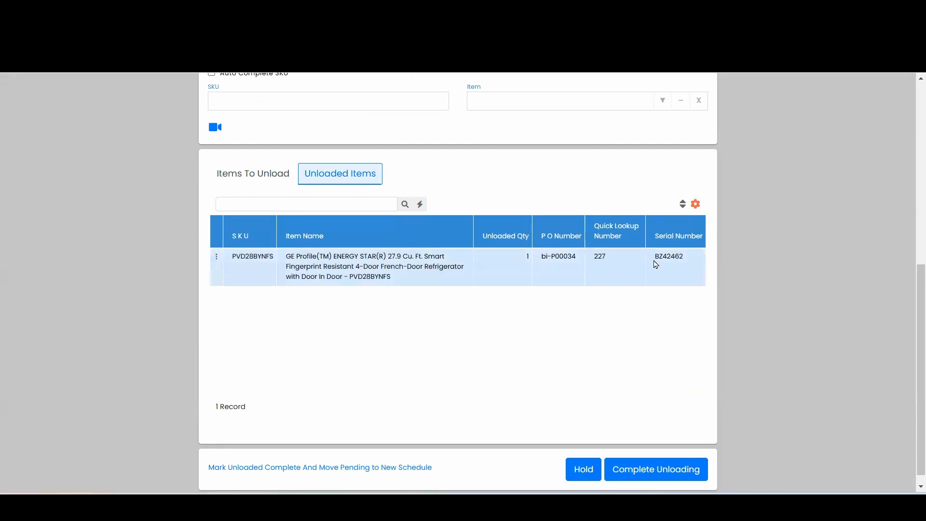
pyautogui.doubleClick(669, 259)
pyautogui.click(659, 312)
pyautogui.moveTo(233, 259); pyautogui.dragTo(274, 265)
pyautogui.click(269, 173)
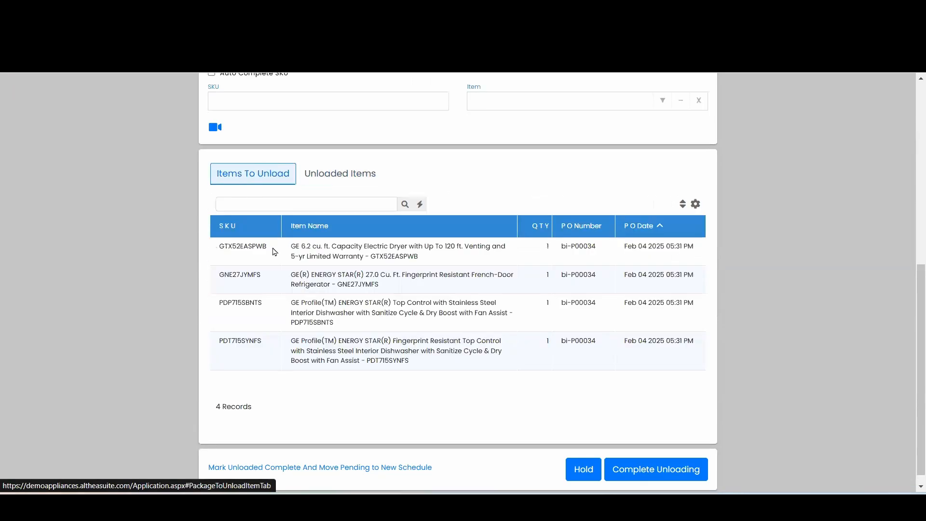
# Unload the remaining items with their serial numbers: GTX52EASPWB with QZ138623, GNE27JYMFS with NB67464, PDP715SBNTS with TZ76454 and PDT715SYNFS with OP85757
pyautogui.doubleClick(268, 249)
pyautogui.moveTo(251, 247); pyautogui.dragTo(281, 101)
pyautogui.click(282, 102)
pyautogui.press('Return')
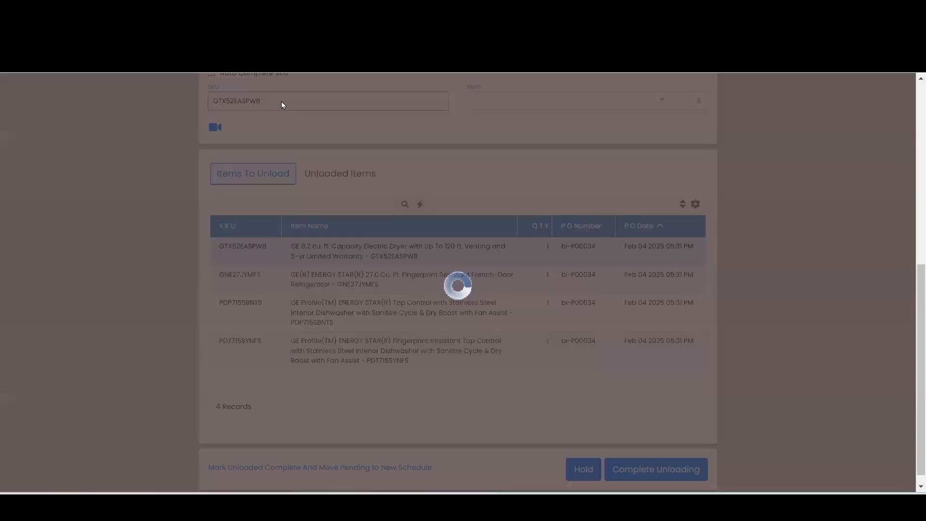
pyautogui.write('OP85757')
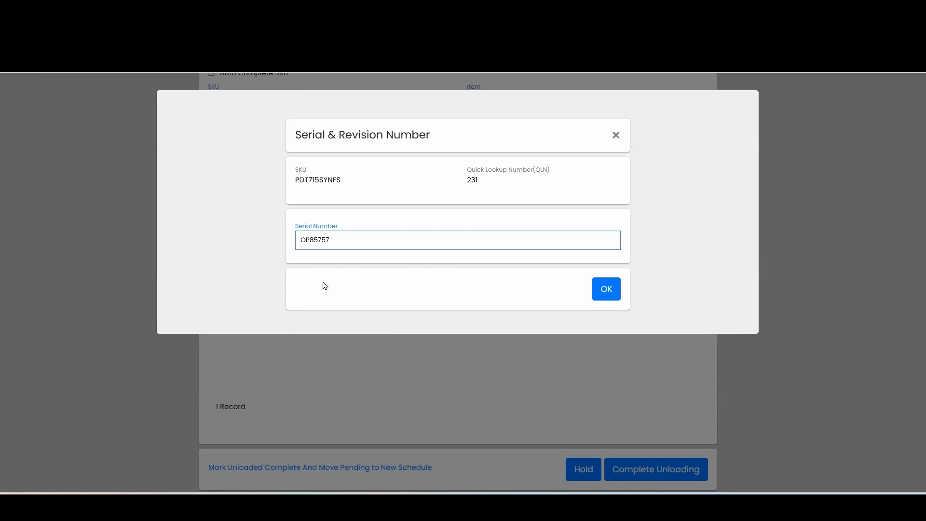
pyautogui.click(607, 288)
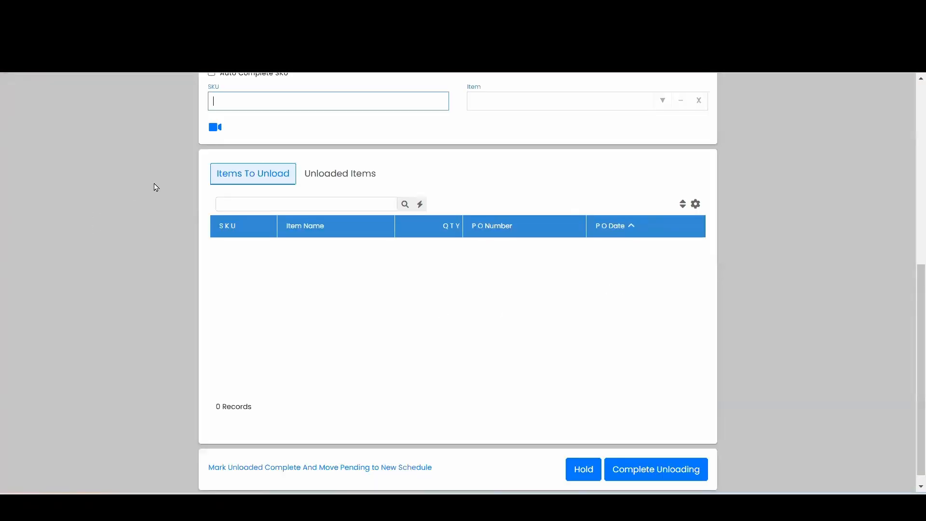
# Review the unloaded General Electric items, then complete the unloading and finalize the purchase documents
pyautogui.click(341, 177)
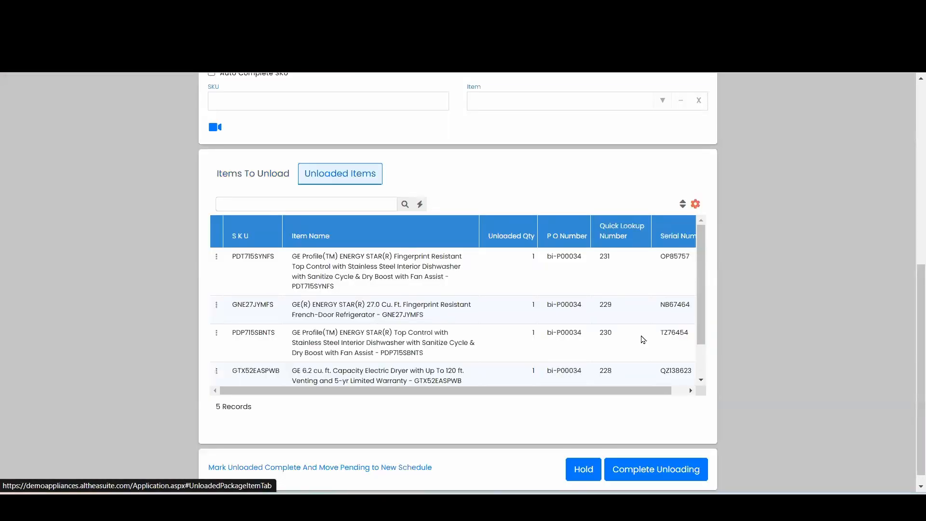
pyautogui.click(630, 308)
pyautogui.scroll(-2, 630, 320)
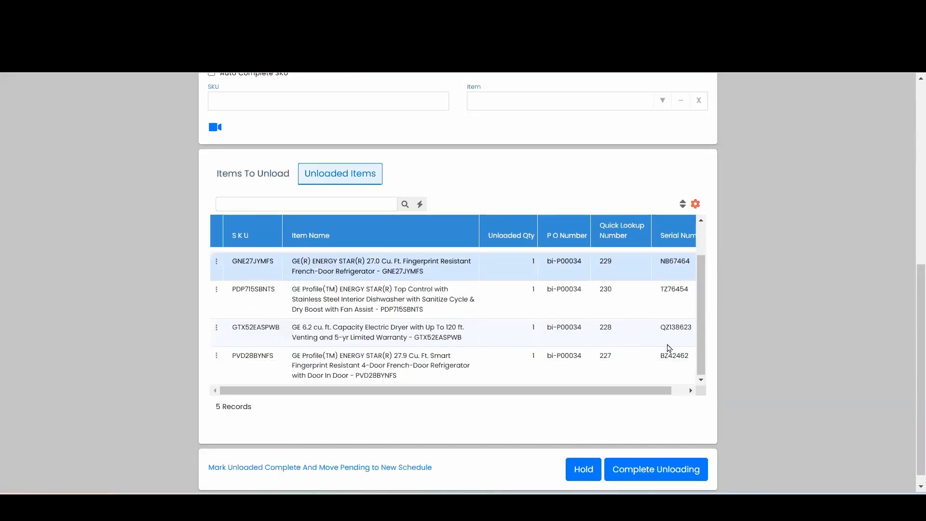
pyautogui.scroll(2, 667, 352)
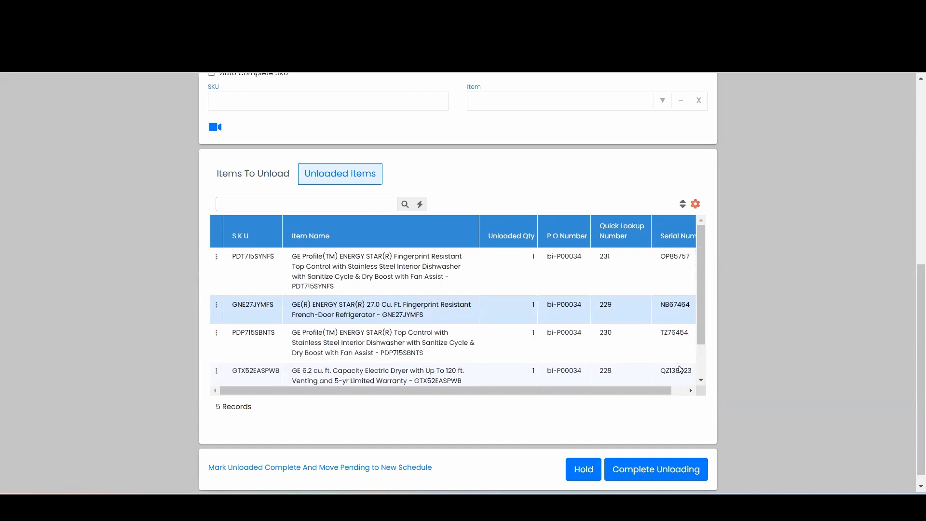
pyautogui.scroll(-1, 608, 206)
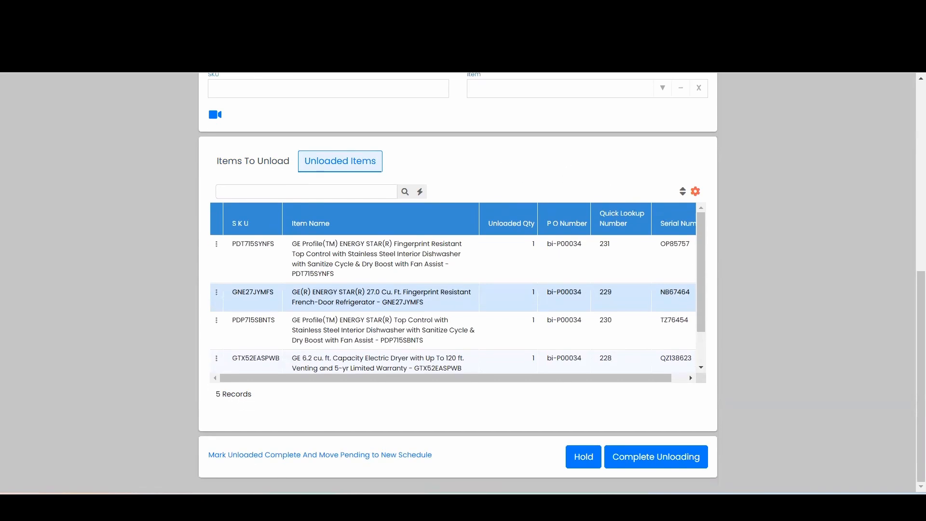
pyautogui.click(668, 458)
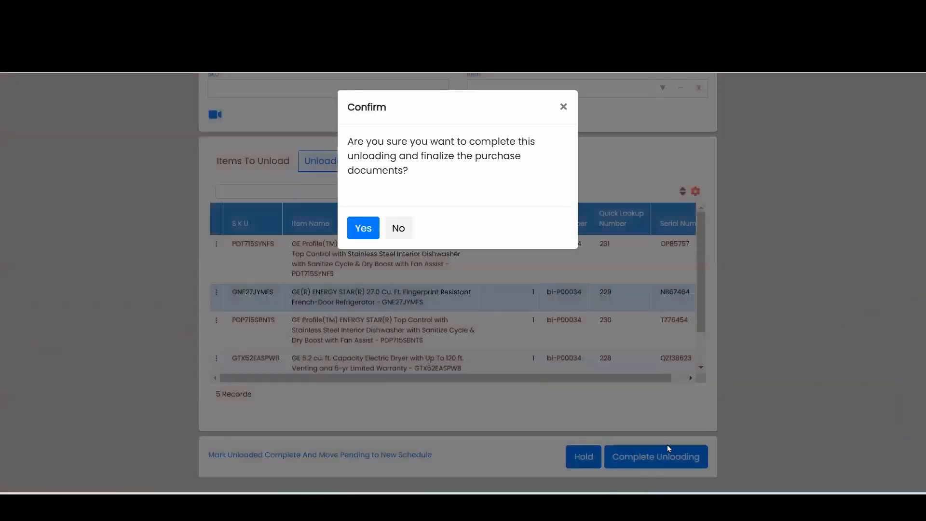
pyautogui.click(364, 228)
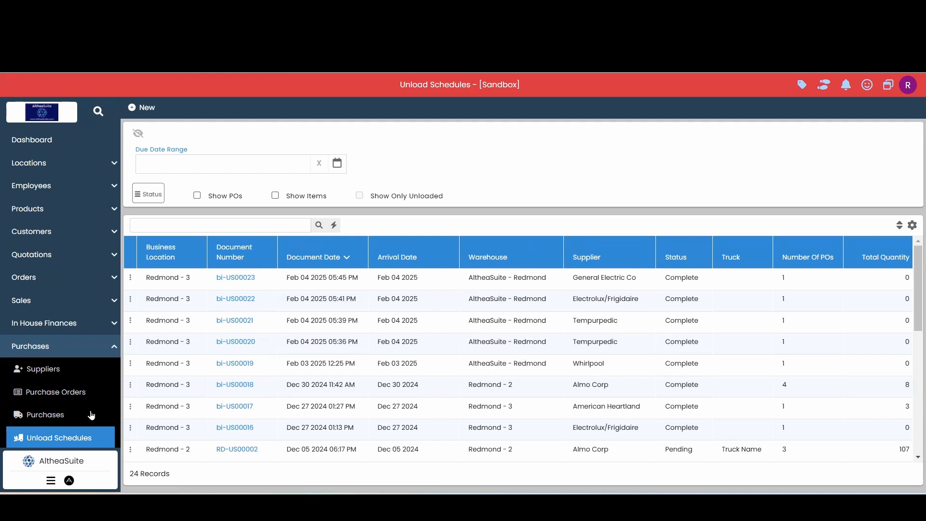
# Open the purchases list and examine the status and available actions of the new General Electric Co purchase
pyautogui.click(76, 418)
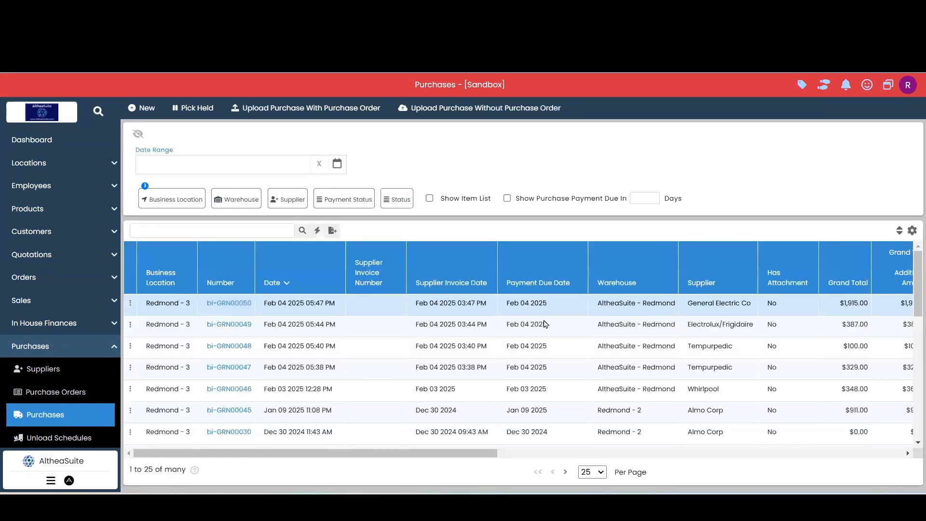
pyautogui.hscroll(8, 545, 324)
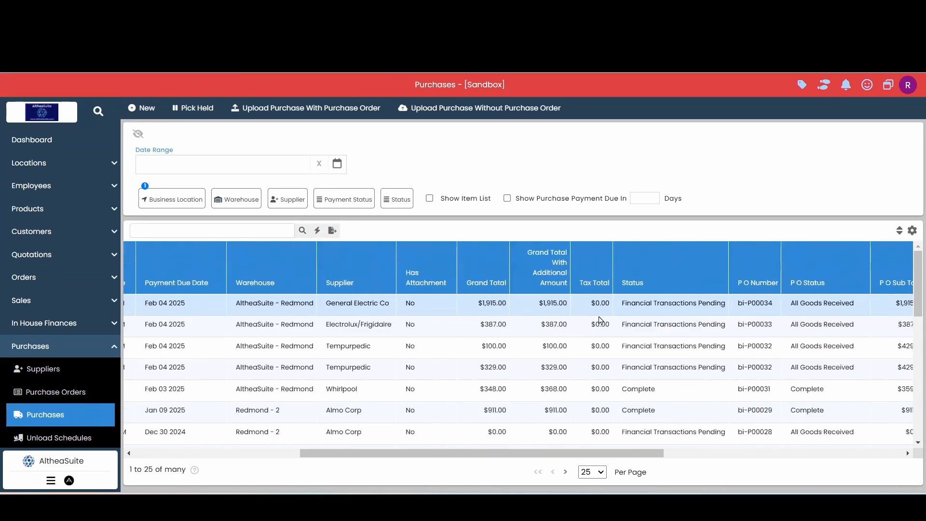
pyautogui.moveTo(724, 308); pyautogui.dragTo(628, 304)
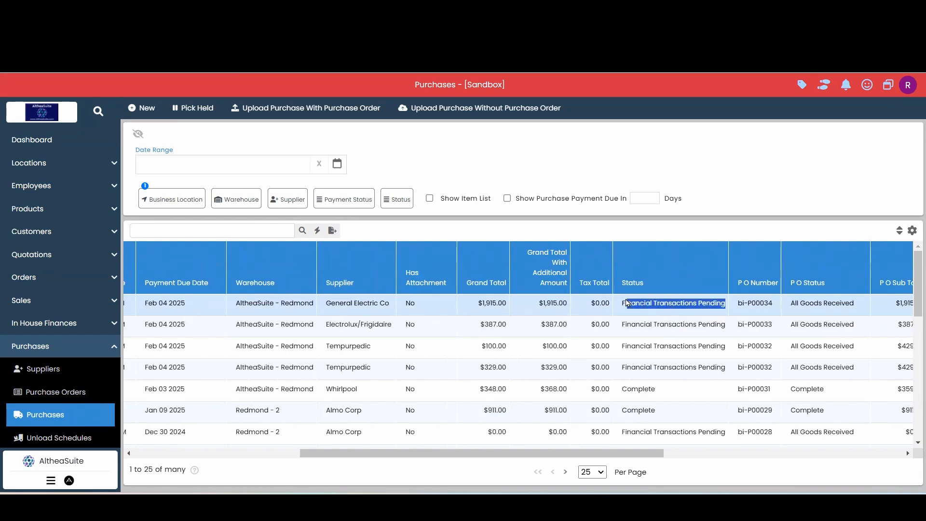
pyautogui.click(671, 319)
pyautogui.hscroll(-10, 676, 319)
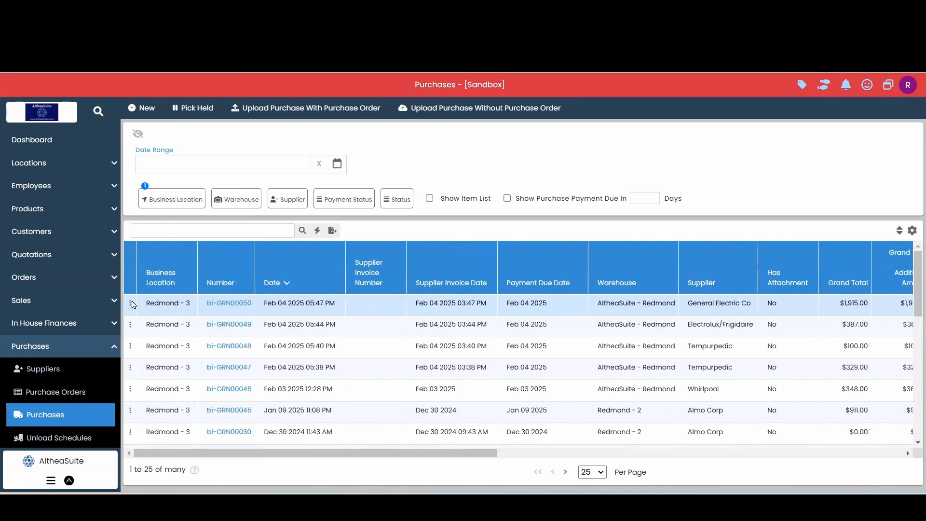
pyautogui.click(131, 304)
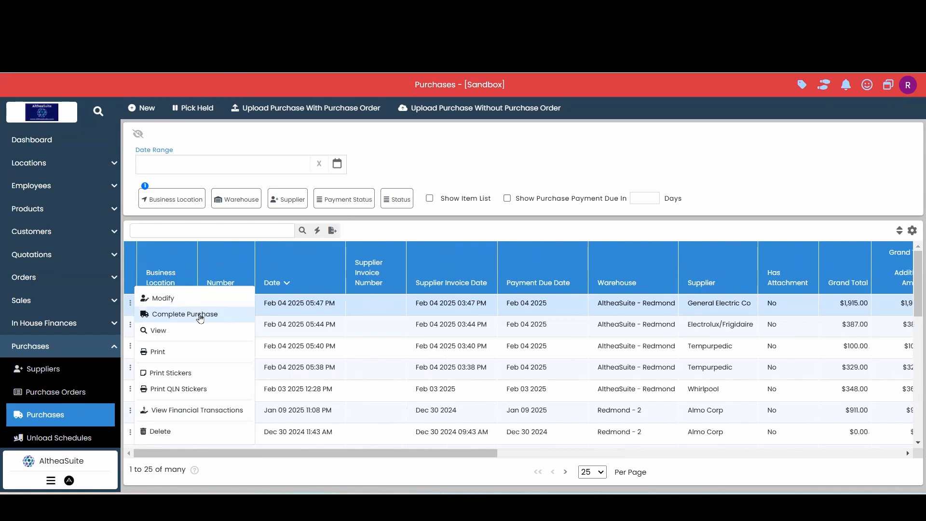
pyautogui.click(412, 235)
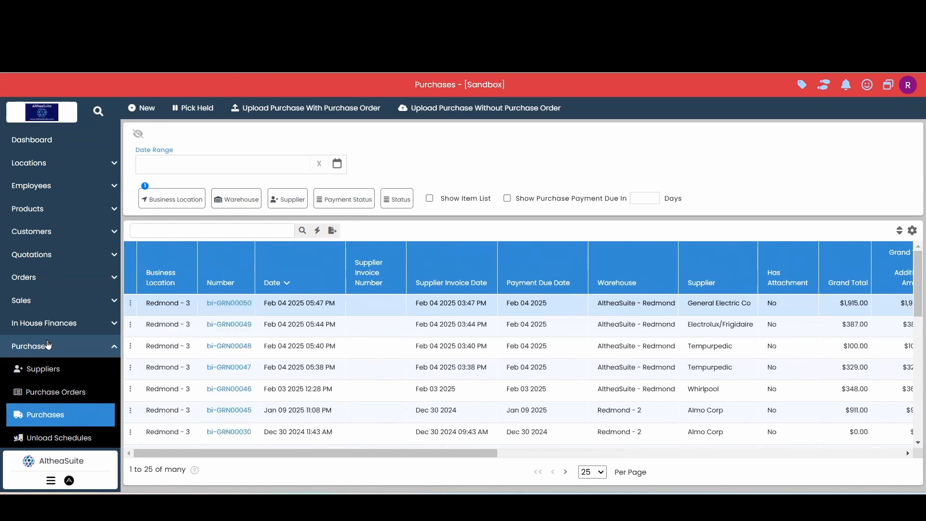
# Open the inventory's serial numbers list
pyautogui.click(48, 345)
pyautogui.scroll(-3, 48, 290)
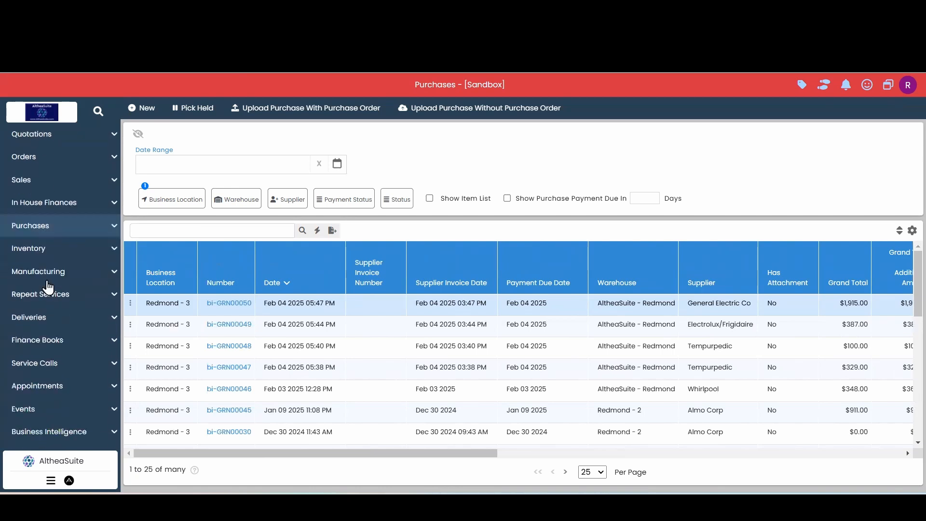
pyautogui.click(54, 249)
pyautogui.scroll(-2, 87, 325)
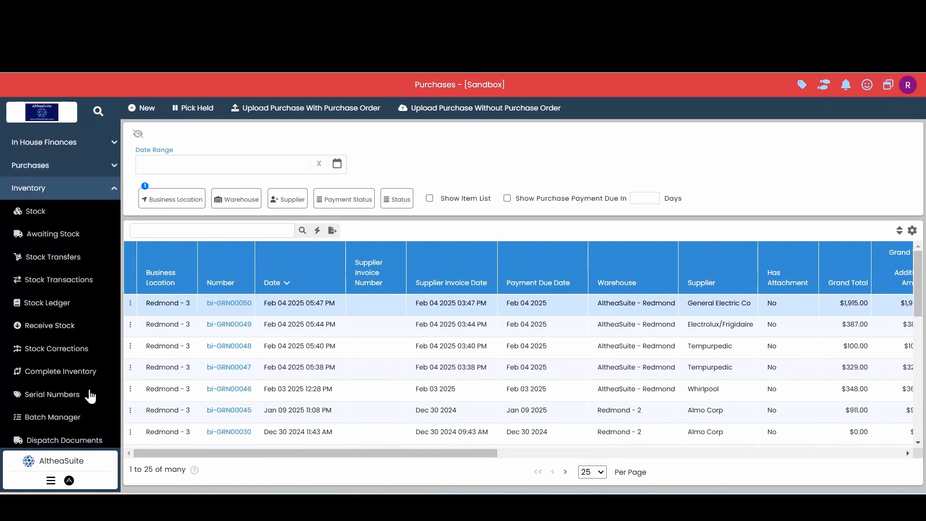
pyautogui.click(80, 400)
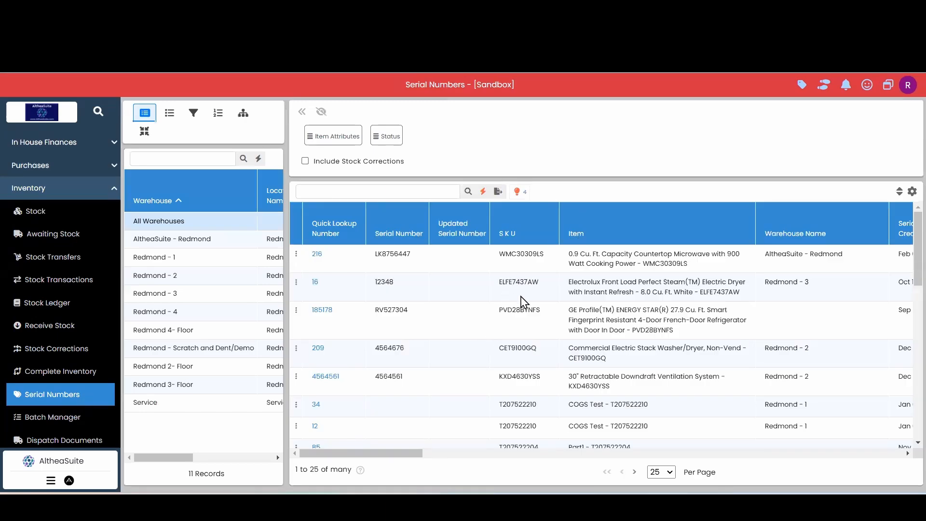
# Make Serial Number Creation Date the first column of the serial numbers list and sort the list by it, newest first
pyautogui.hscroll(5, 531, 305)
pyautogui.hscroll(1, 532, 305)
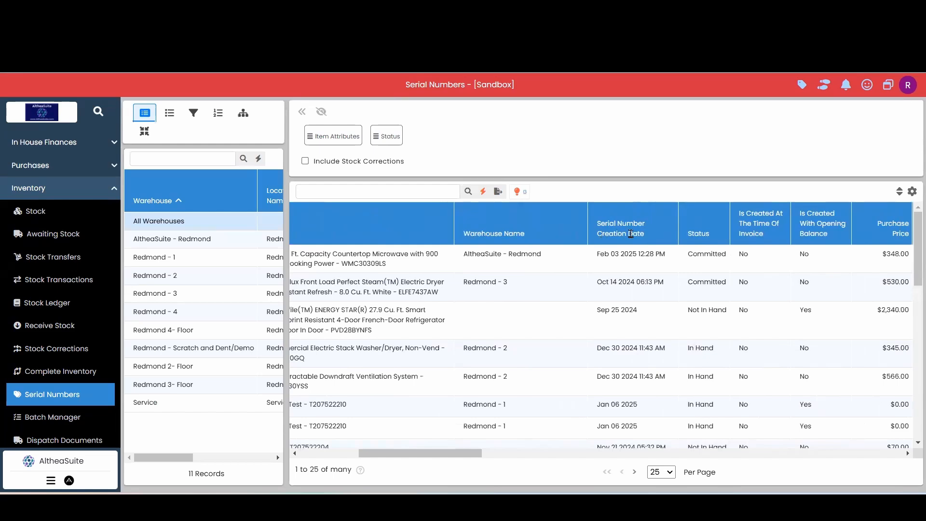
pyautogui.hscroll(-6, 589, 268)
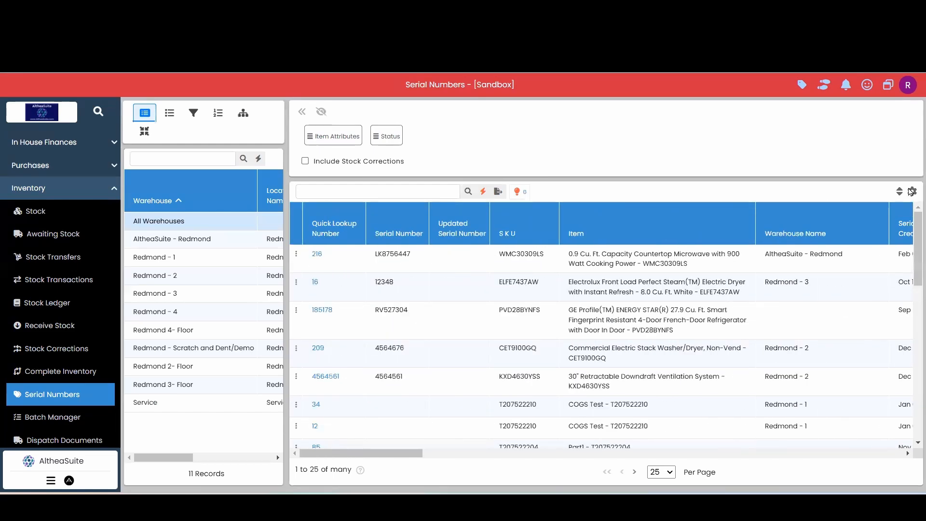
pyautogui.click(912, 191)
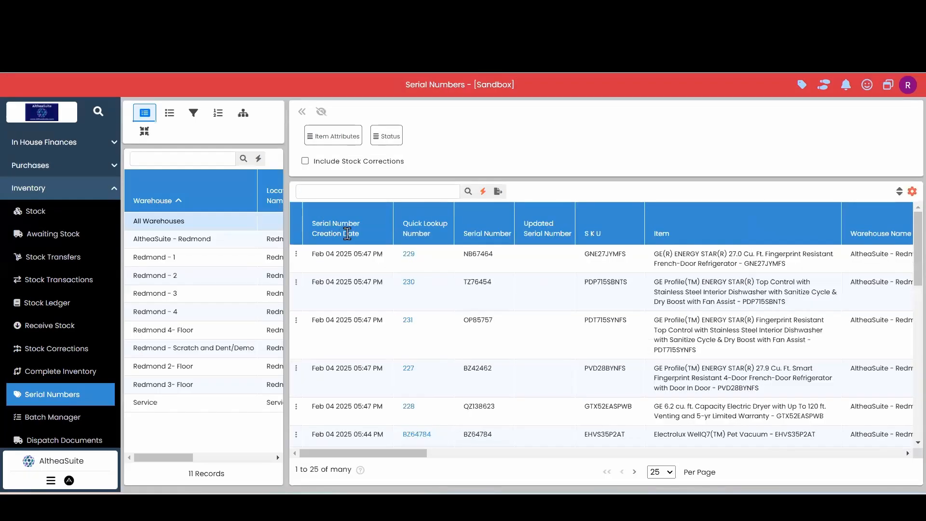
pyautogui.click(345, 231)
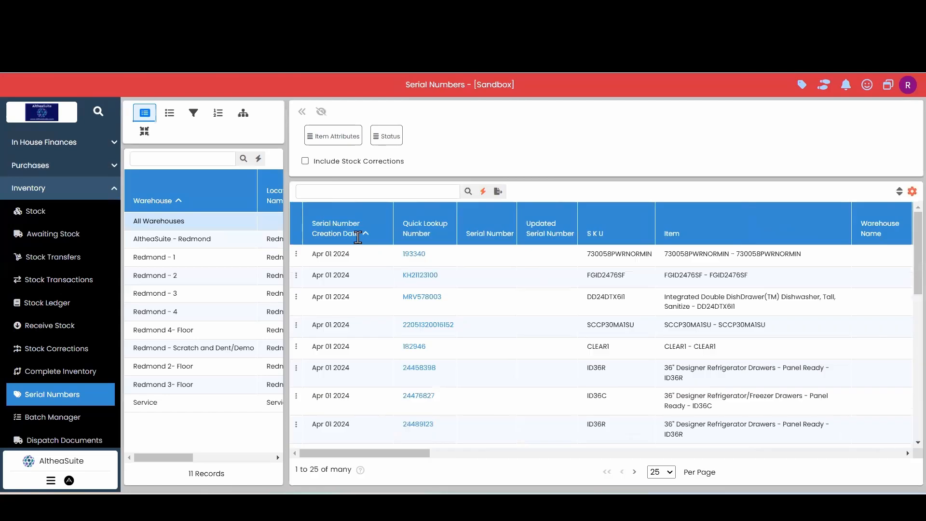
pyautogui.click(357, 237)
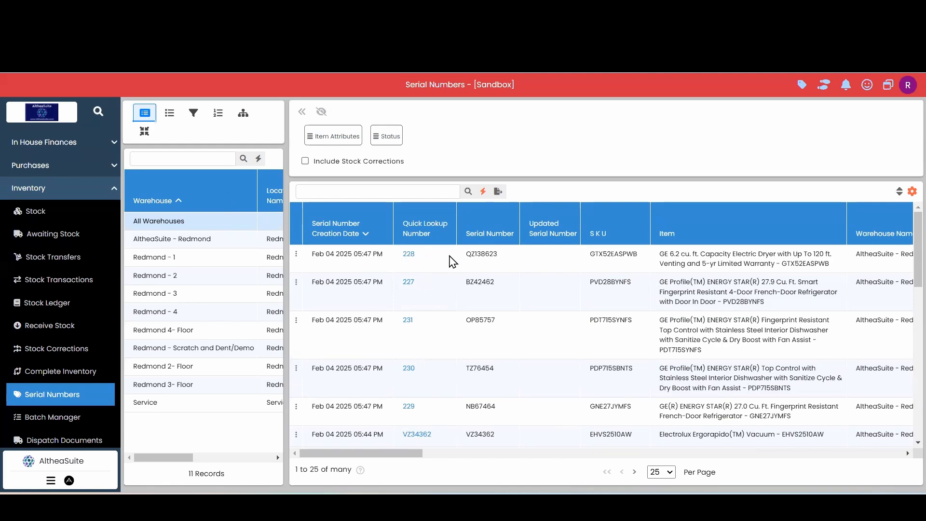
# Examine the serial numbers created on Feb 04 2025 for the received GE and Electrolux items
pyautogui.click(449, 257)
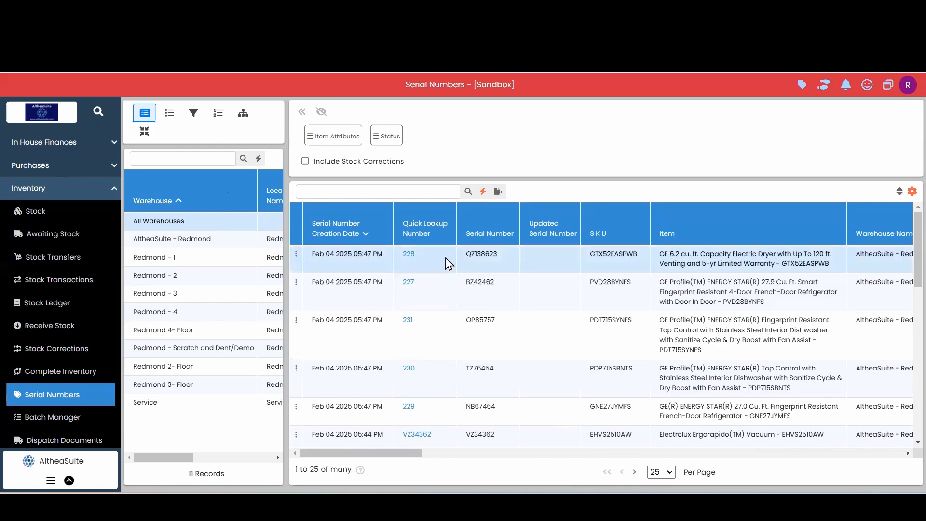
pyautogui.scroll(-5, 451, 304)
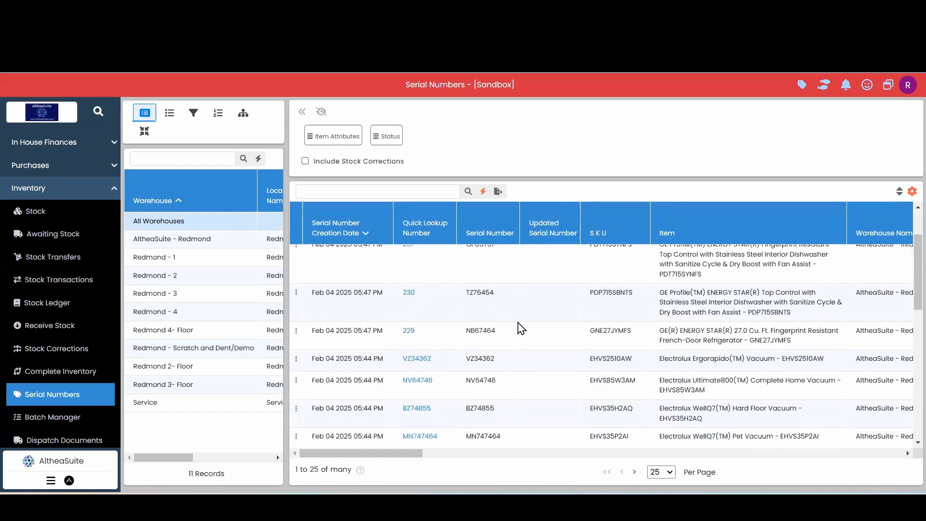
pyautogui.scroll(-3, 569, 318)
pyautogui.scroll(3, 699, 331)
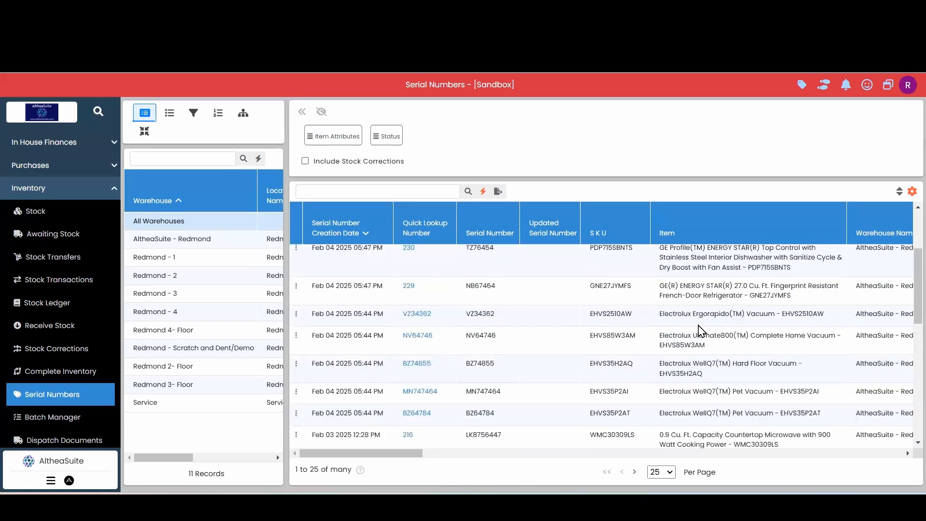
pyautogui.click(552, 322)
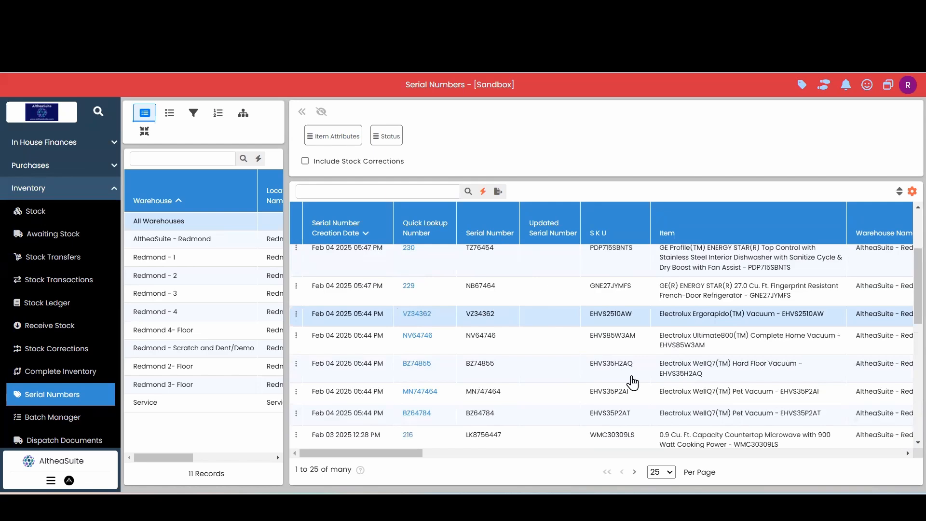
pyautogui.scroll(3, 633, 383)
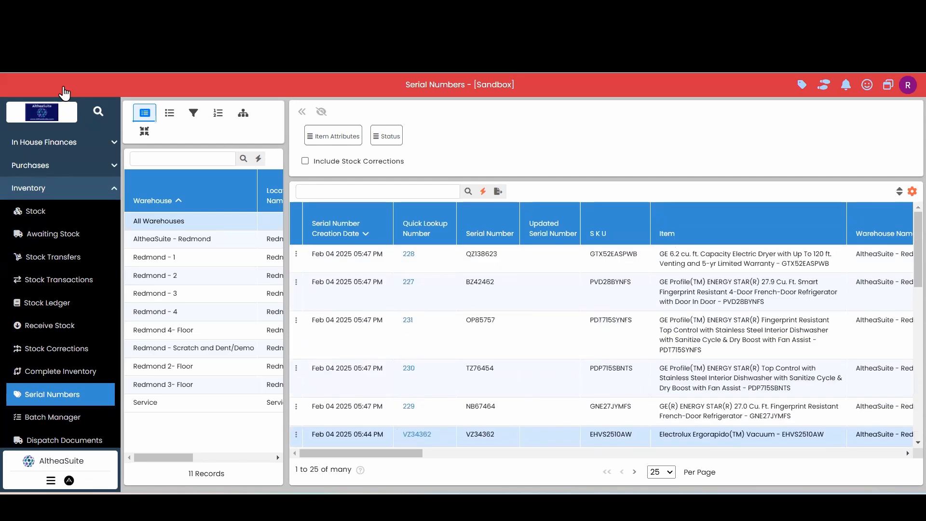
# Open the unload schedules list to check the schedules' statuses, and return to the dashboard
pyautogui.click(83, 193)
pyautogui.click(59, 167)
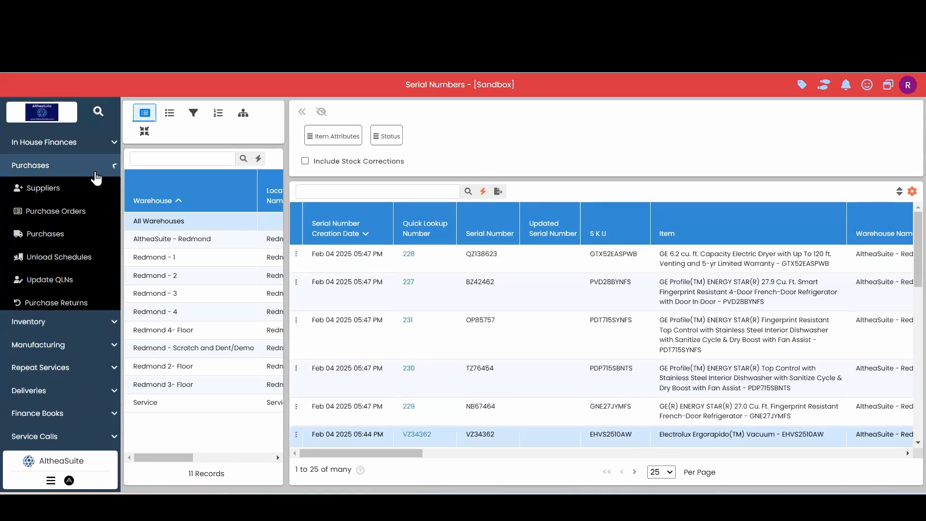
pyautogui.click(93, 248)
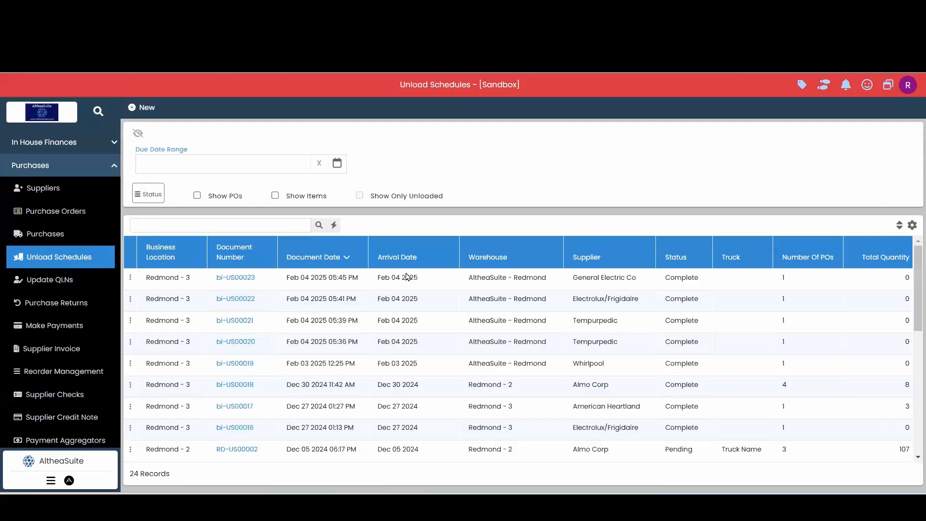
pyautogui.click(76, 166)
pyautogui.click(73, 141)
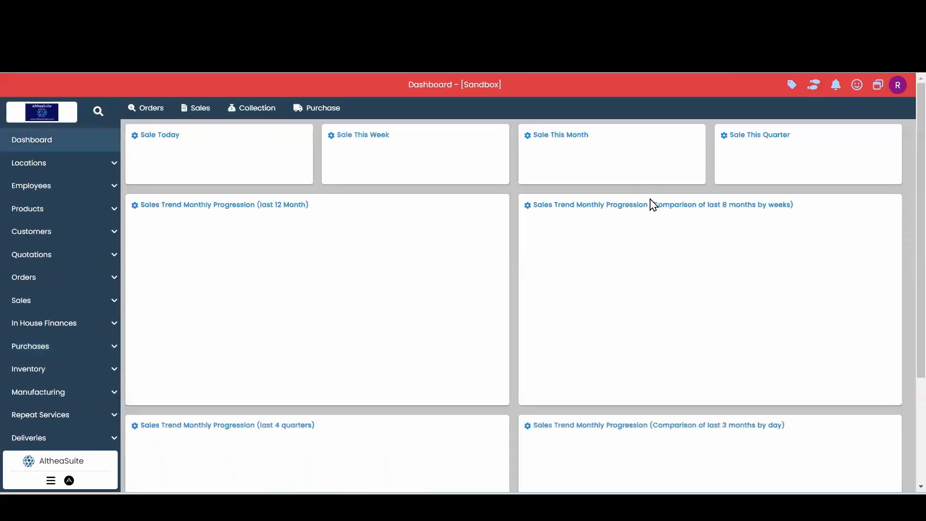